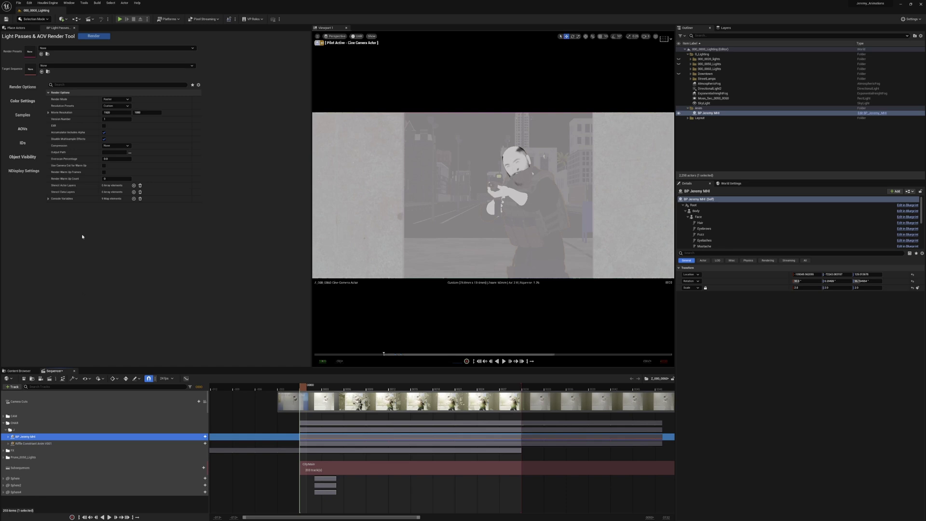
# Look through the existing render presets offered by the Light Passes & AOV Render Tool without choosing one
pyautogui.hotkey('ctrl', 'space')
pyautogui.click(84, 50)
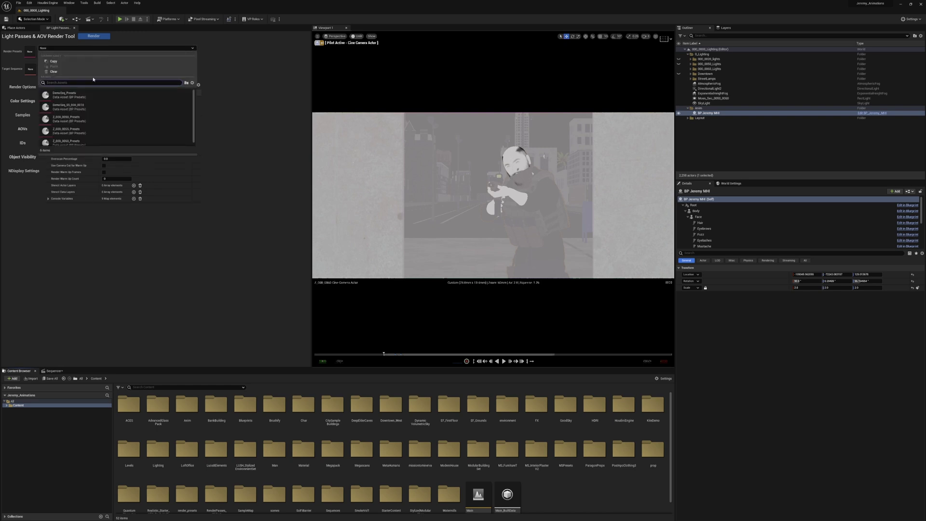
pyautogui.click(222, 215)
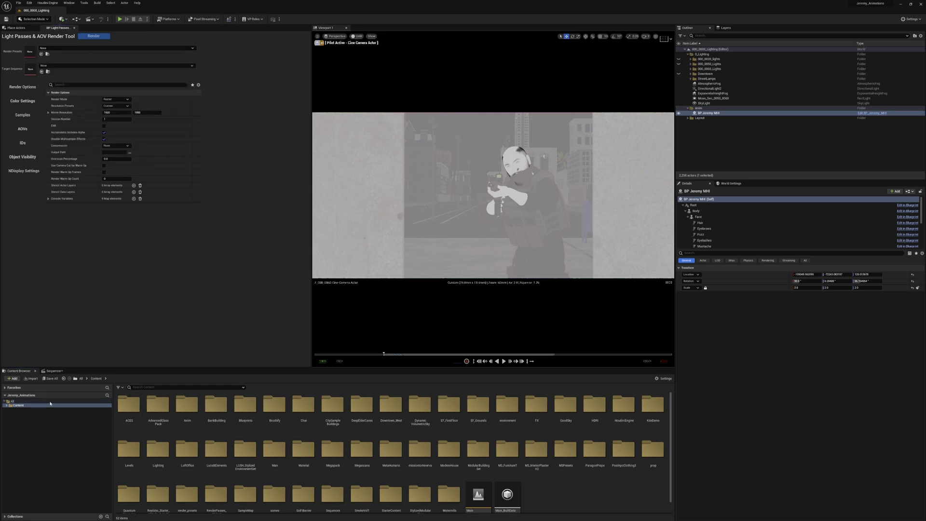
# Play the shot's camera animation from the level sequence to review it
pyautogui.click(54, 371)
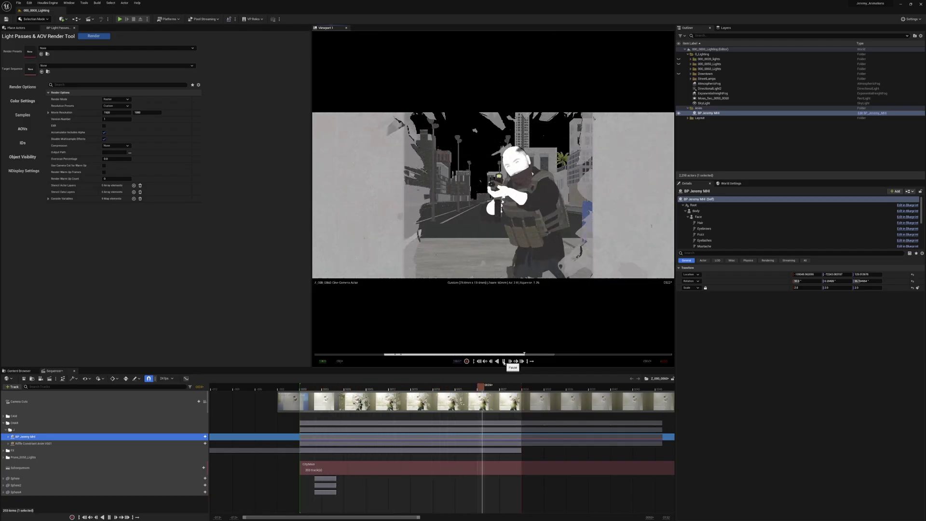
pyautogui.click(504, 361)
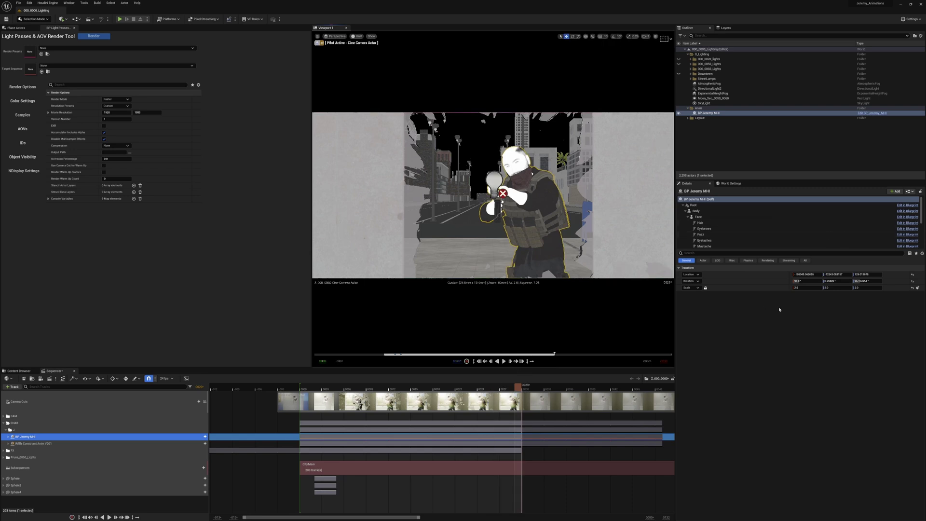
# Browse the project content to the Presets folder inside RenderPasses_Widget
pyautogui.click(18, 371)
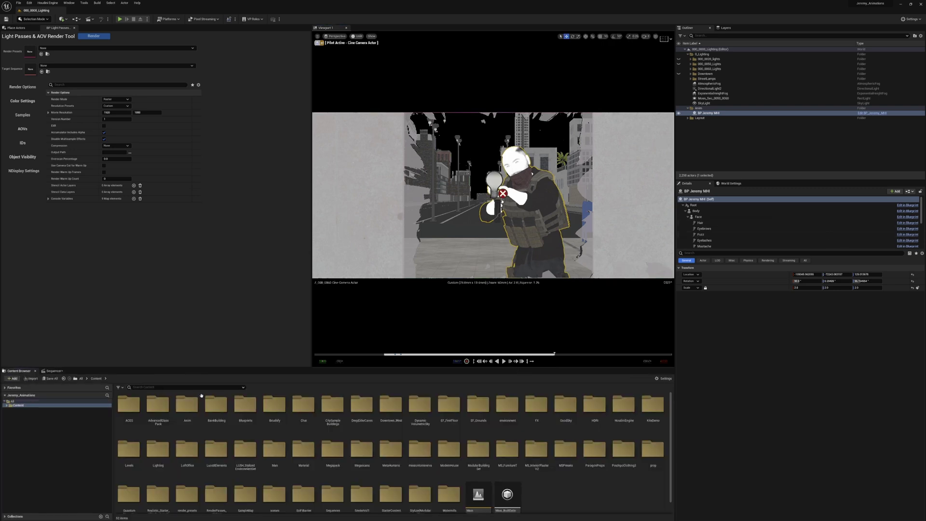
pyautogui.scroll(-1, 312, 479)
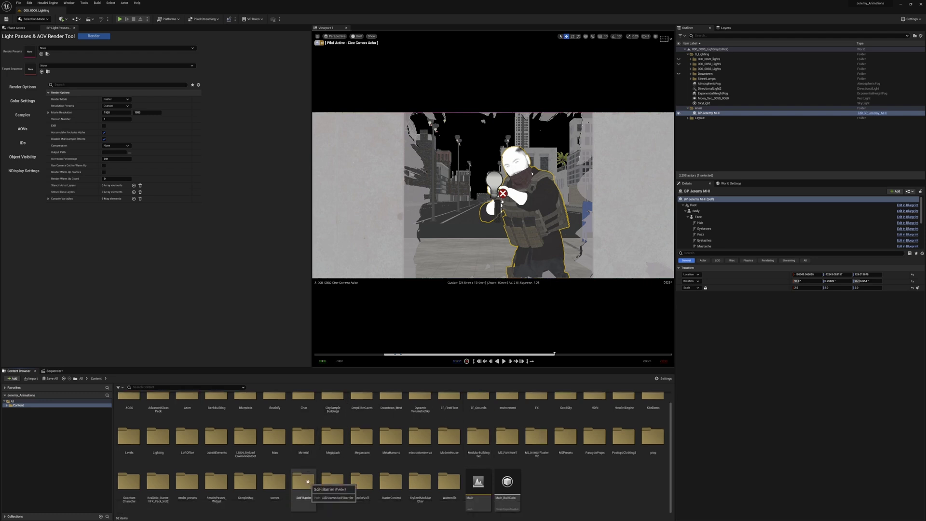
pyautogui.doubleClick(214, 492)
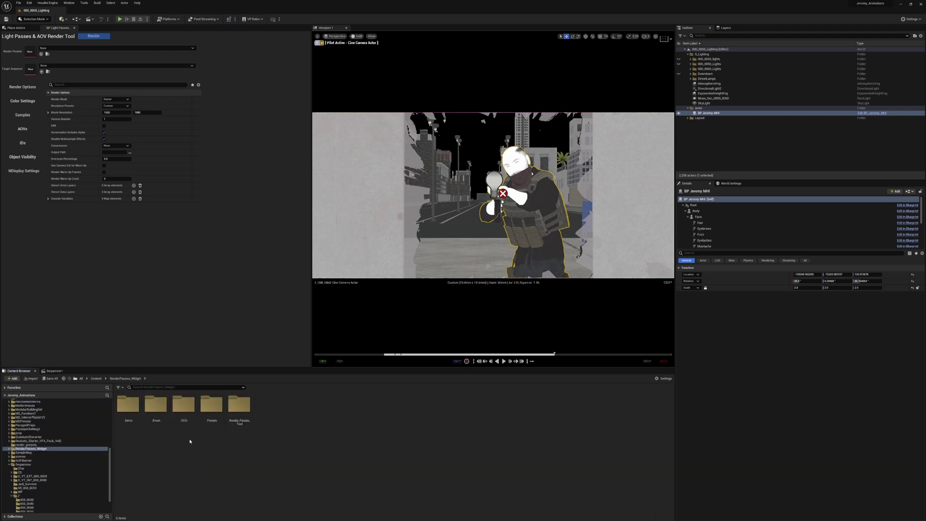
pyautogui.click(211, 418)
pyautogui.doubleClick(211, 418)
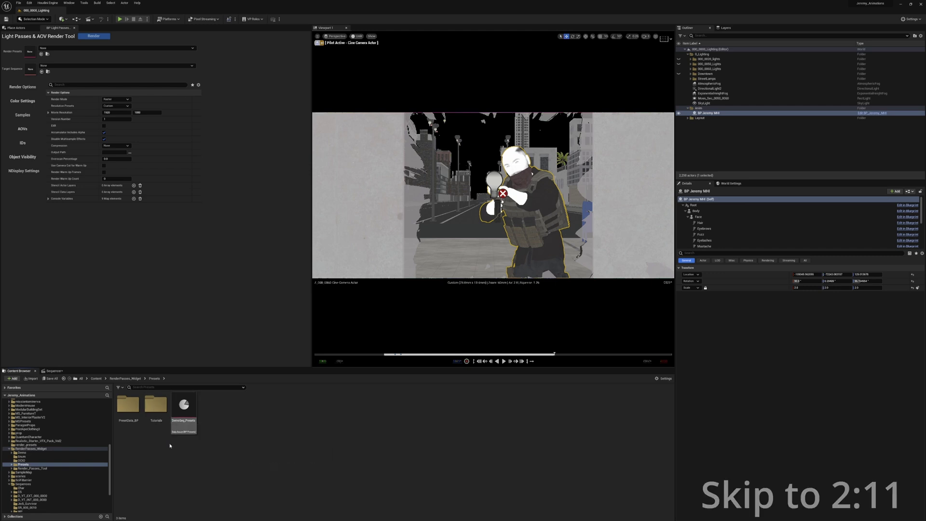
# Open the BP_Presets blueprint from the PresetData_BP folder in a maximized editor window
pyautogui.doubleClick(128, 406)
pyautogui.click(126, 422)
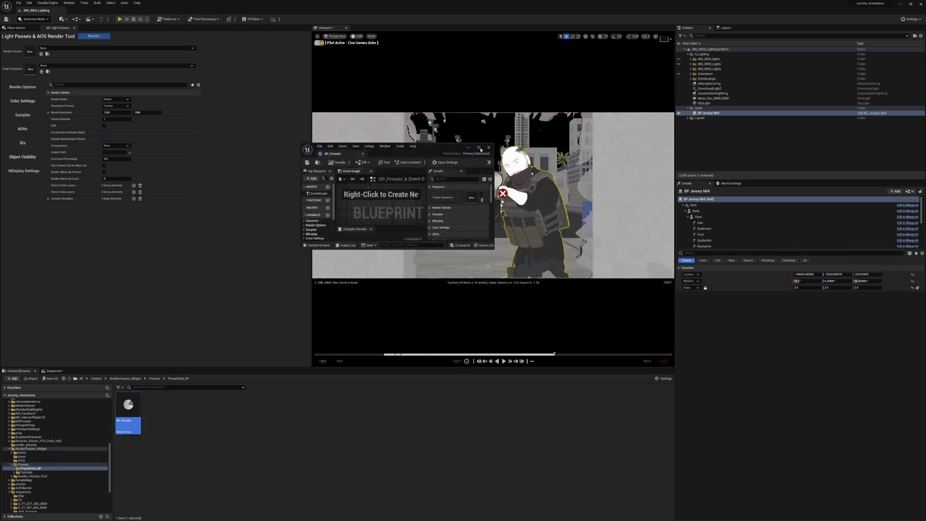
pyautogui.click(479, 148)
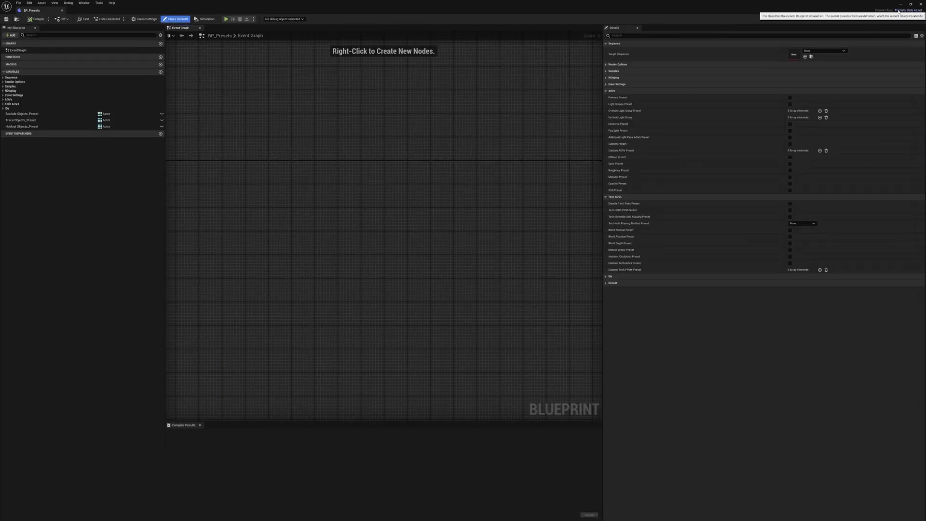
# Examine the BP_Presets variables in the Sequence, Render Options, Samples, NDisplay and Color Settings categories
pyautogui.click(4, 78)
pyautogui.click(4, 88)
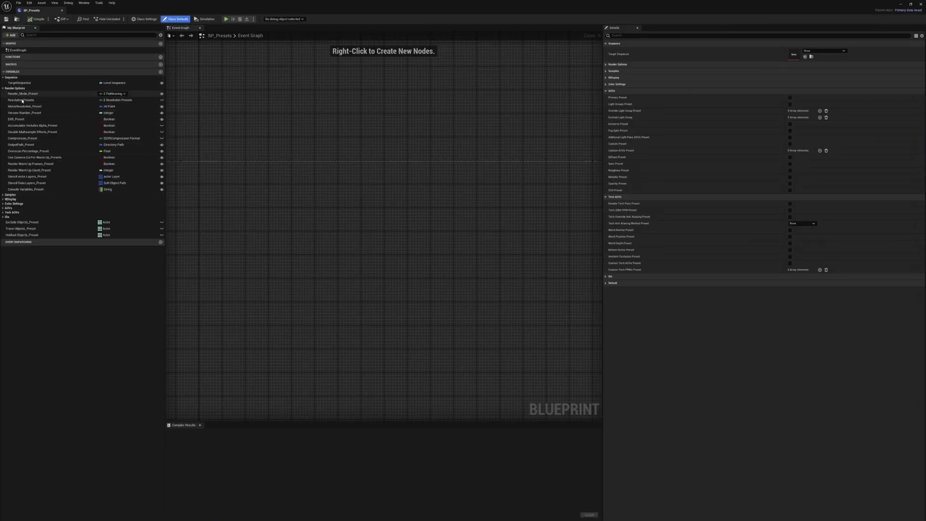
pyautogui.click(10, 195)
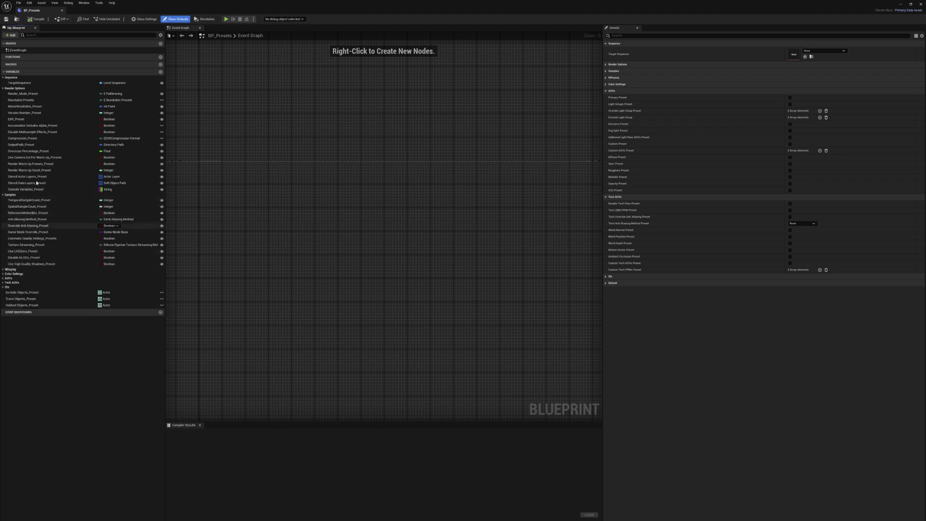
pyautogui.click(4, 270)
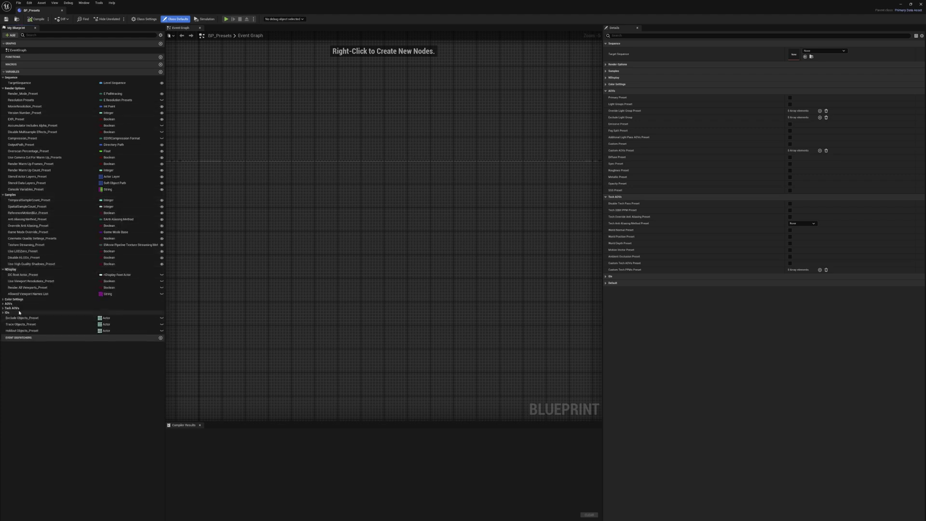
pyautogui.click(8, 299)
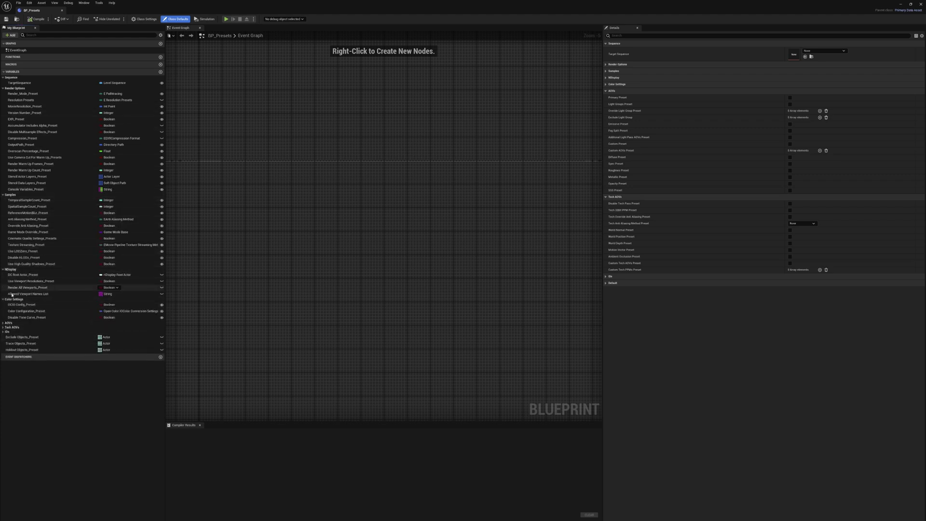
pyautogui.click(4, 270)
pyautogui.click(3, 273)
pyautogui.click(3, 89)
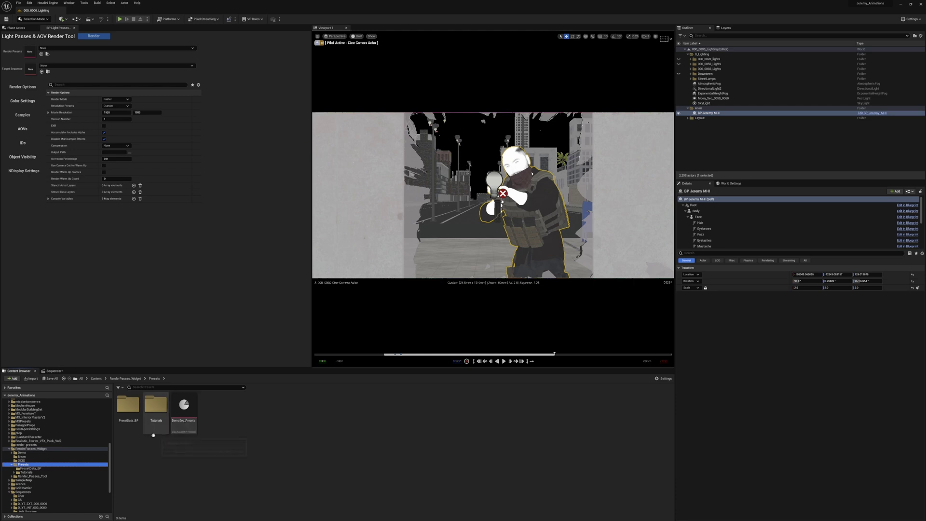
# Create a new folder named Tutorial inside the Presets/Tutorials folder
pyautogui.doubleClick(155, 405)
pyautogui.click(168, 412)
pyautogui.rightClick(186, 423)
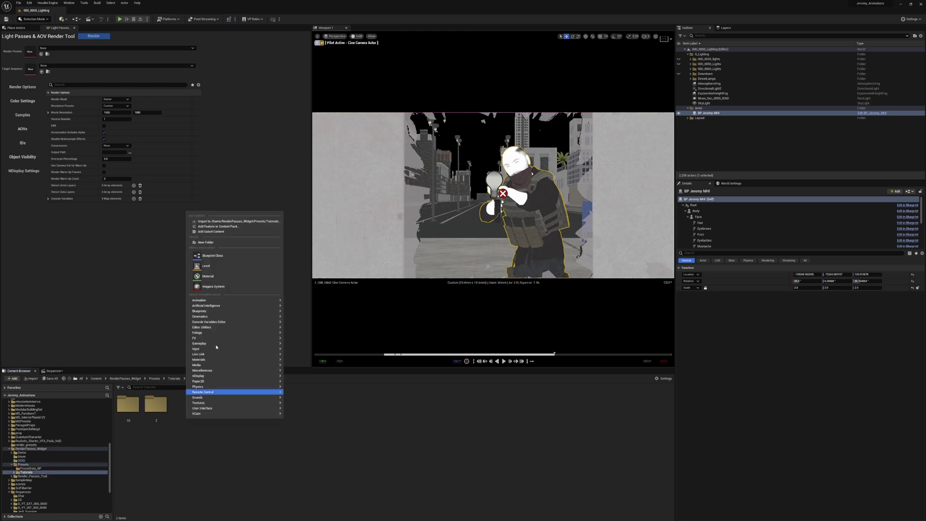
pyautogui.click(229, 243)
pyautogui.write('Tuto')
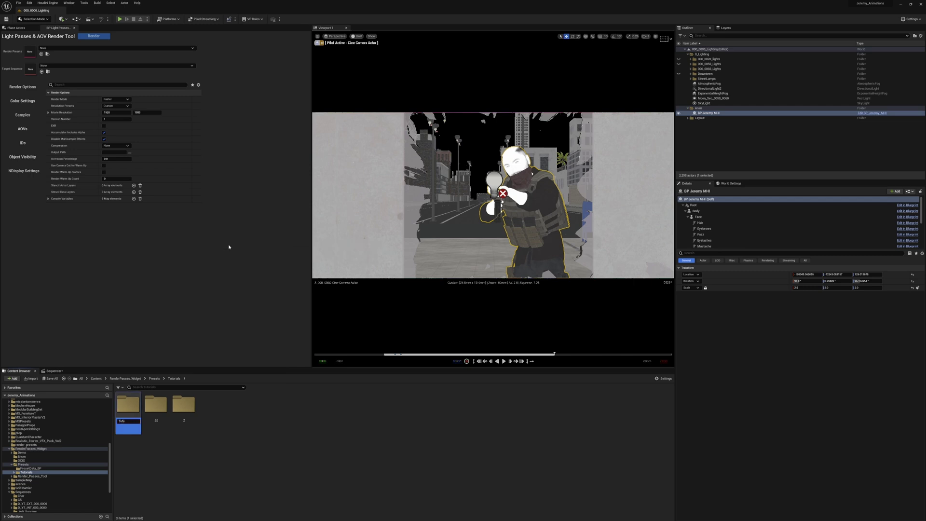
pyautogui.write('rial')
pyautogui.press('Return')
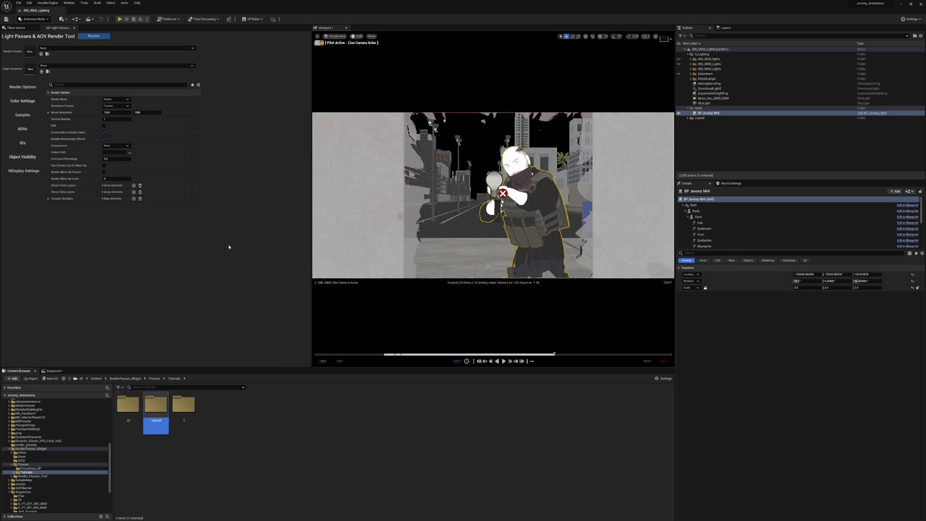
# Create a subfolder named Z_000_0060 inside the Tutorial folder and open it
pyautogui.doubleClick(156, 406)
pyautogui.rightClick(139, 413)
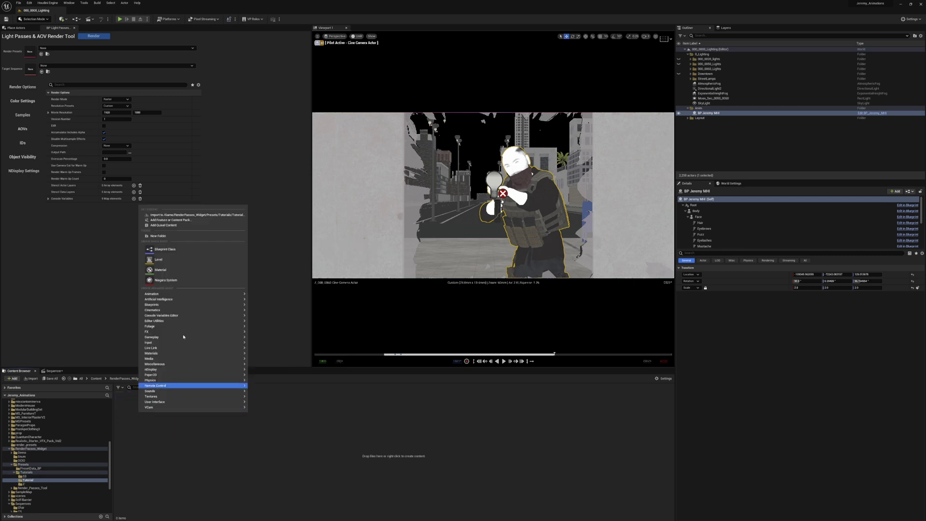
pyautogui.click(169, 237)
pyautogui.write('Z_000_0060')
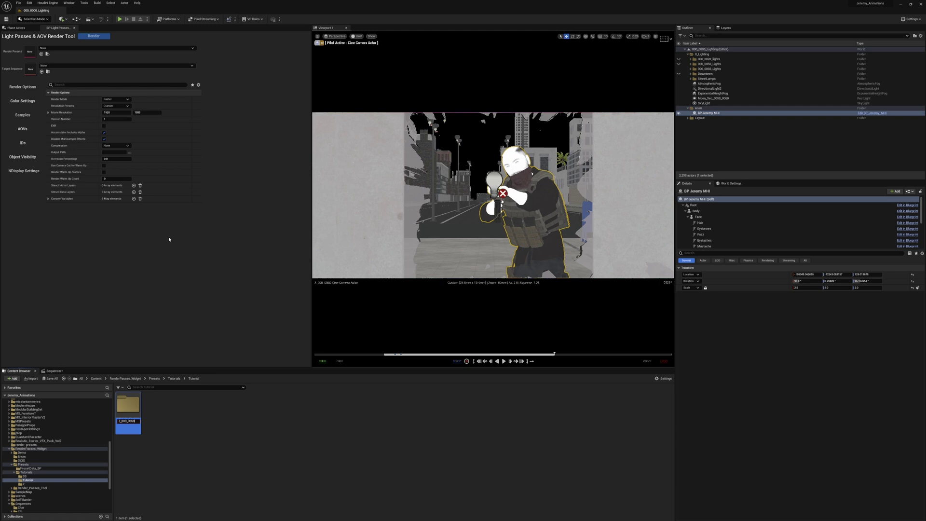
pyautogui.press('Return')
pyautogui.doubleClick(139, 424)
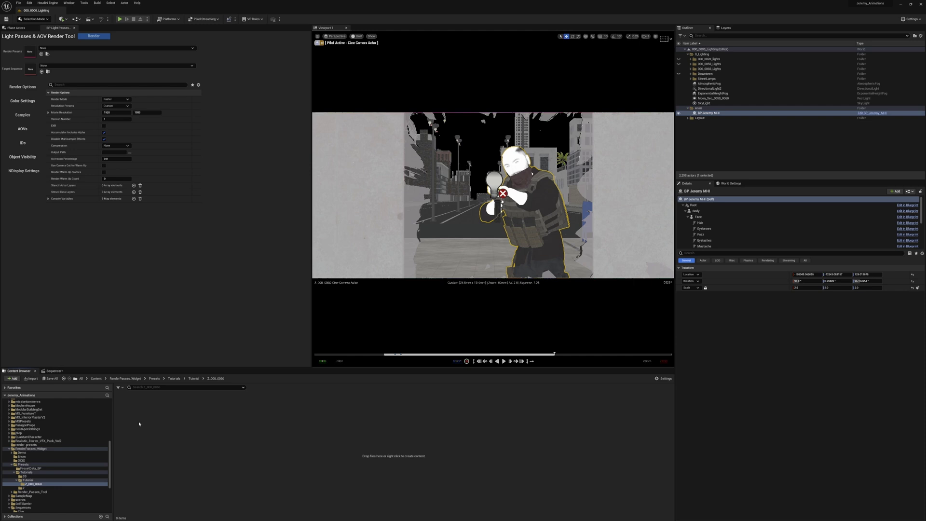
# Create a data asset of class BP_Presets in the Z_000_0060 folder and name it Z_000_0060_LIT
pyautogui.rightClick(178, 436)
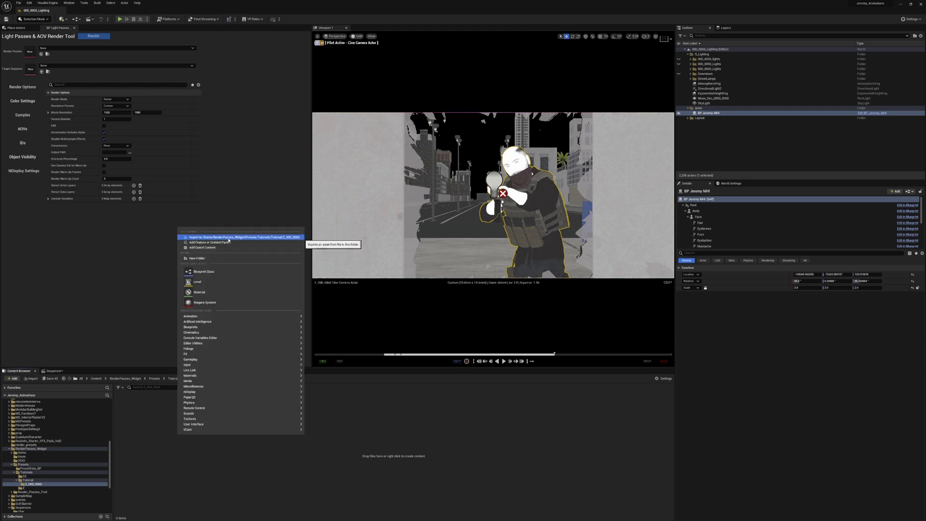
pyautogui.write('data ass')
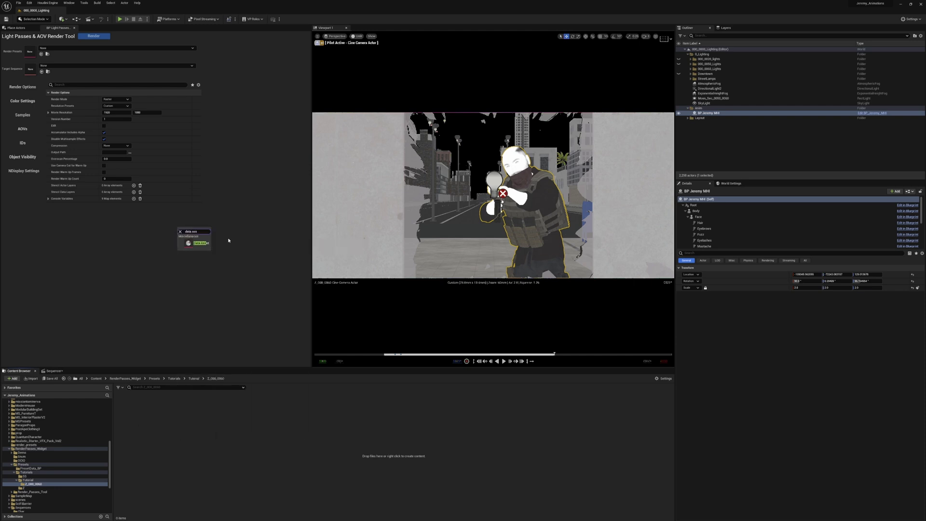
pyautogui.click(207, 244)
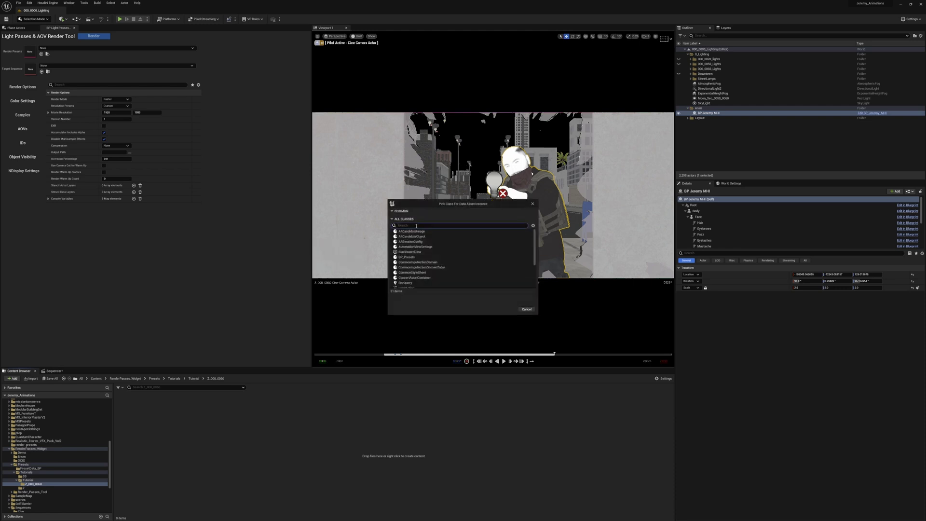
pyautogui.write('BP_')
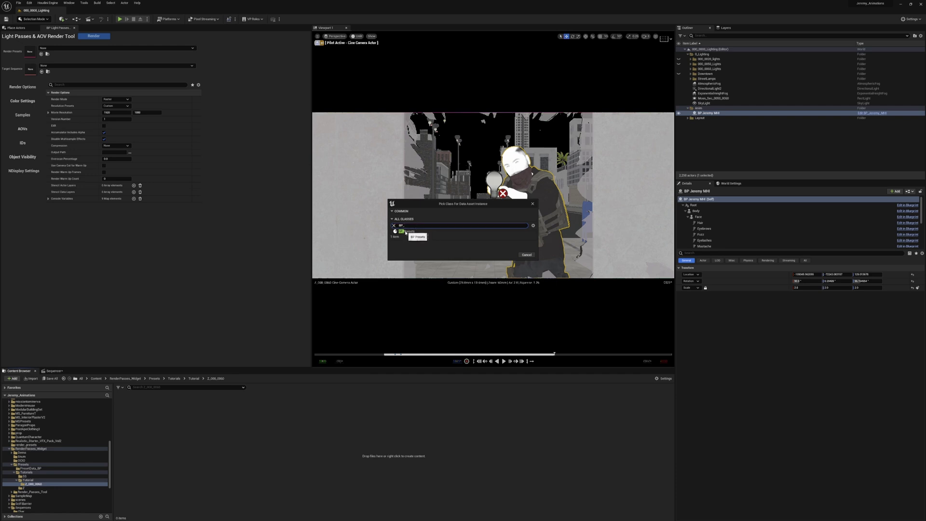
pyautogui.click(406, 233)
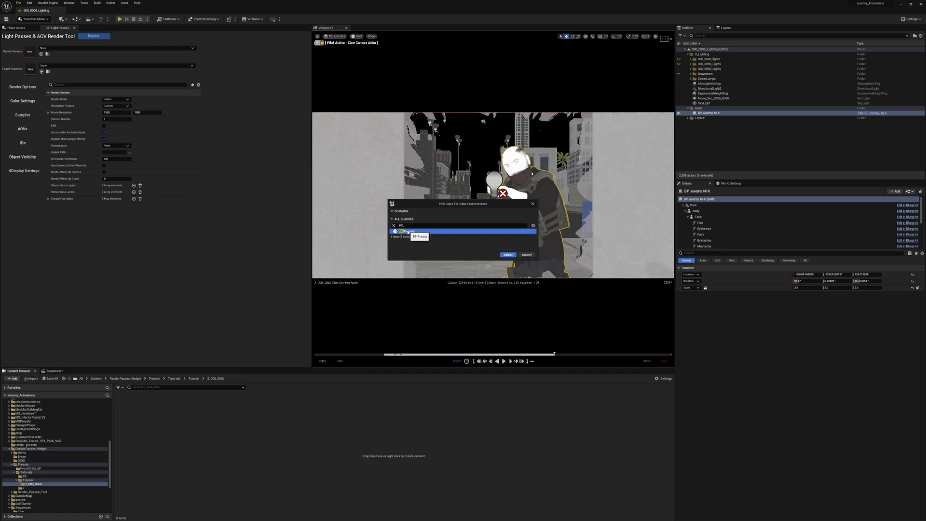
pyautogui.click(508, 255)
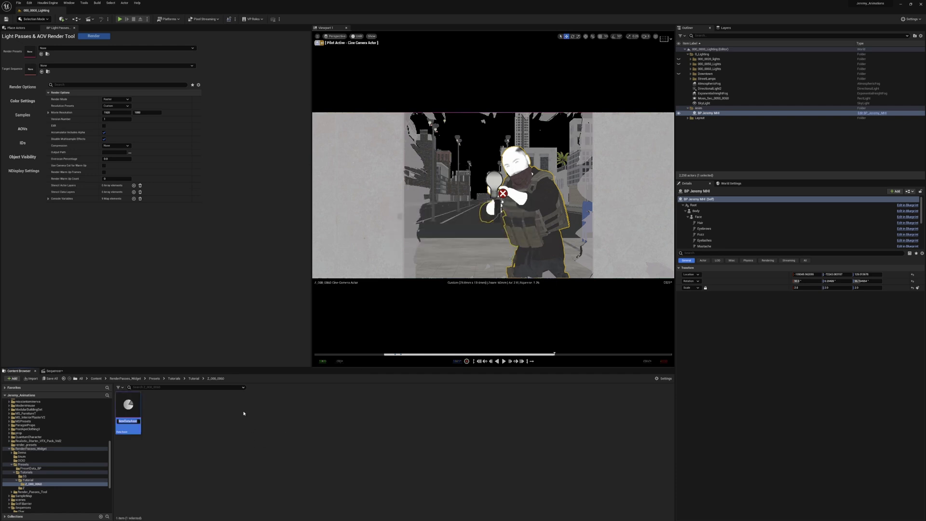
pyautogui.write('Z')
pyautogui.press('Return')
# Open the Z_000_0060_LIT data asset, enlarge its editor window and collapse every category below Sequence
pyautogui.moveTo(126, 425)
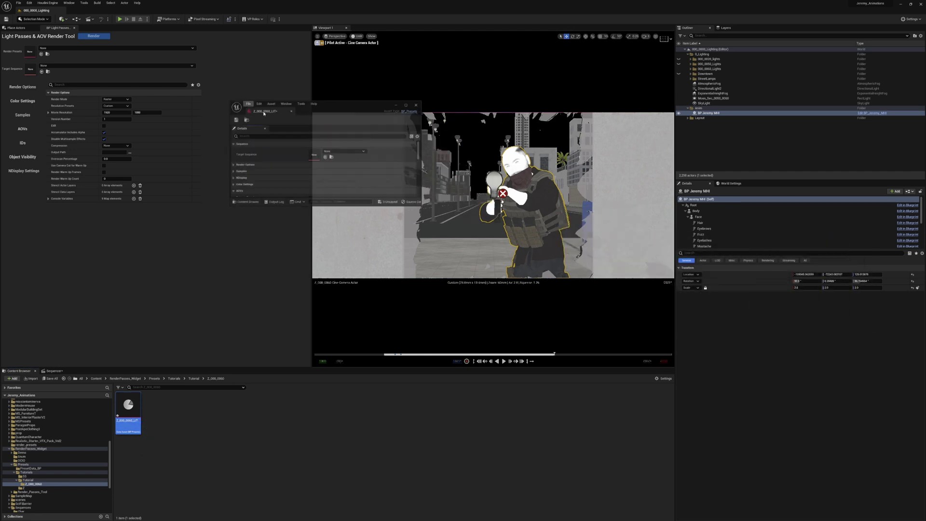
pyautogui.moveTo(420, 205); pyautogui.dragTo(713, 482)
pyautogui.moveTo(393, 107); pyautogui.dragTo(373, 68)
pyautogui.click(212, 125)
pyautogui.click(213, 132)
pyautogui.click(213, 138)
pyautogui.click(213, 146)
pyautogui.click(213, 258)
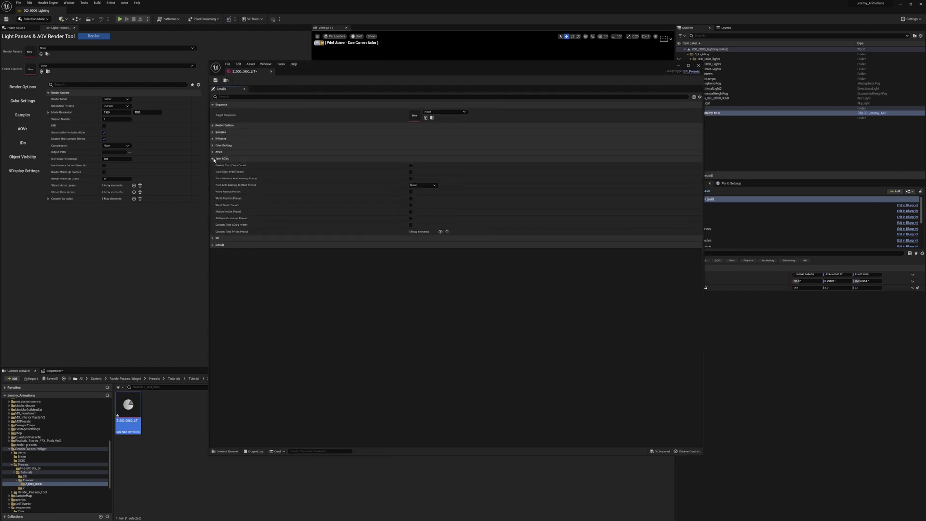
pyautogui.click(213, 152)
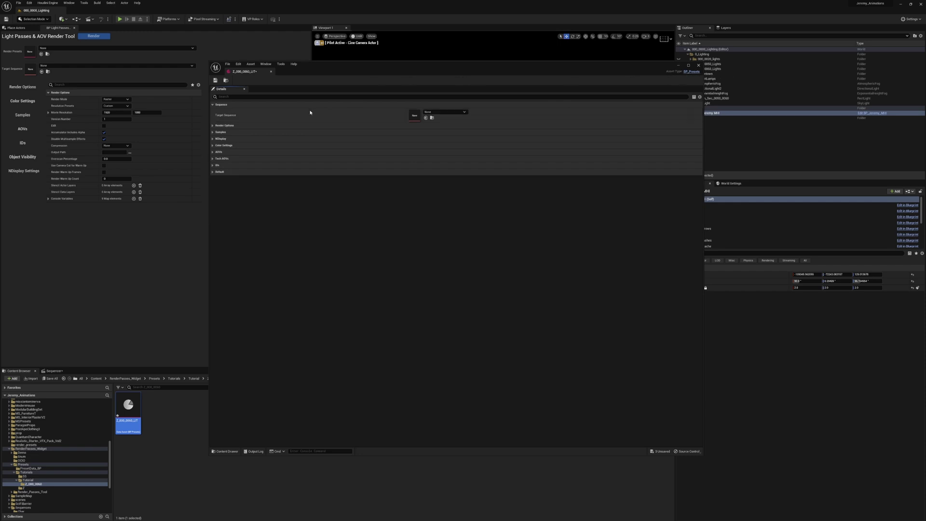
# Set the preset's Target Sequence to Z_000_0060
pyautogui.click(443, 113)
pyautogui.write('0060')
pyautogui.click(454, 169)
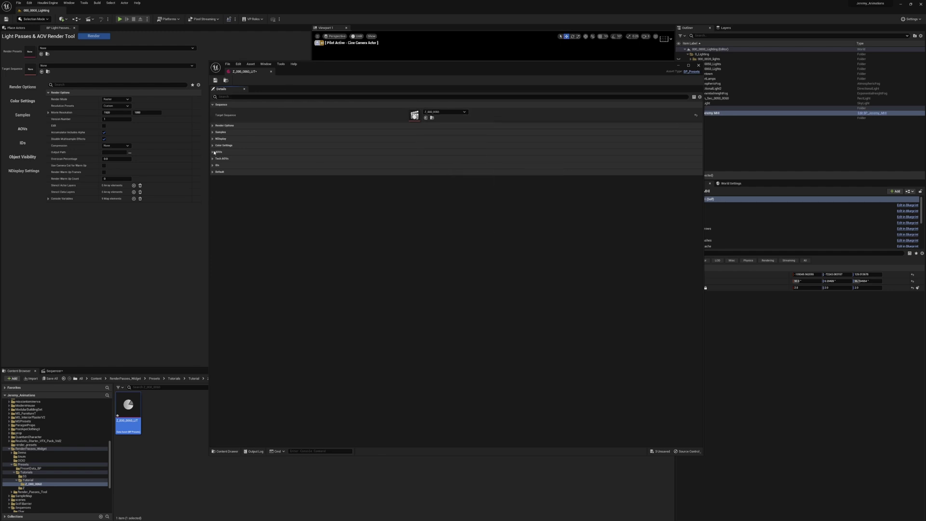
# Expand the preset's Render Options and set its Resolution Presets to Cinema DCP 2K Flat (1.85:1)
pyautogui.click(364, 125)
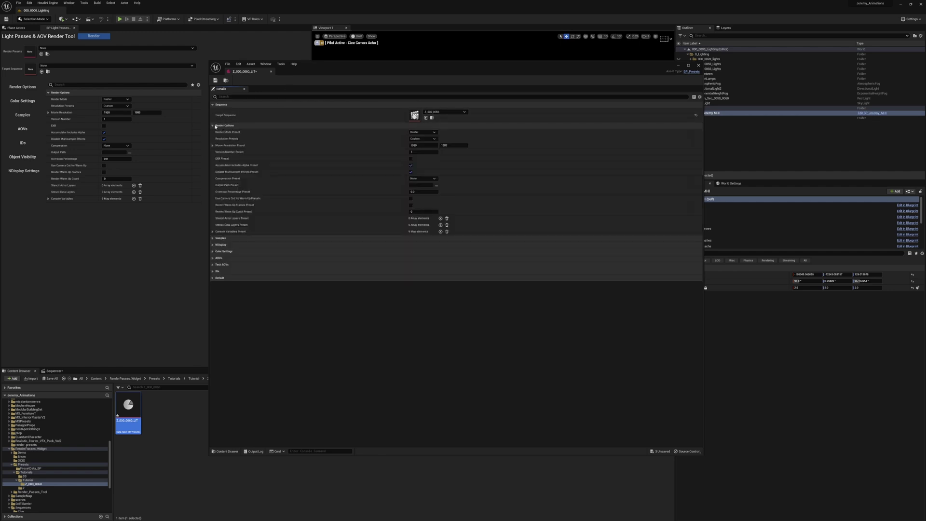
pyautogui.click(431, 139)
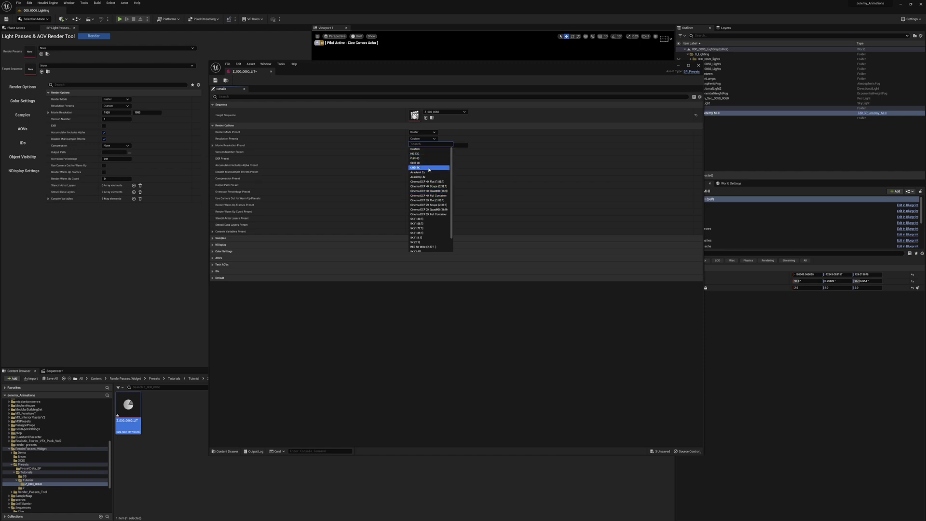
pyautogui.scroll(-1, 429, 201)
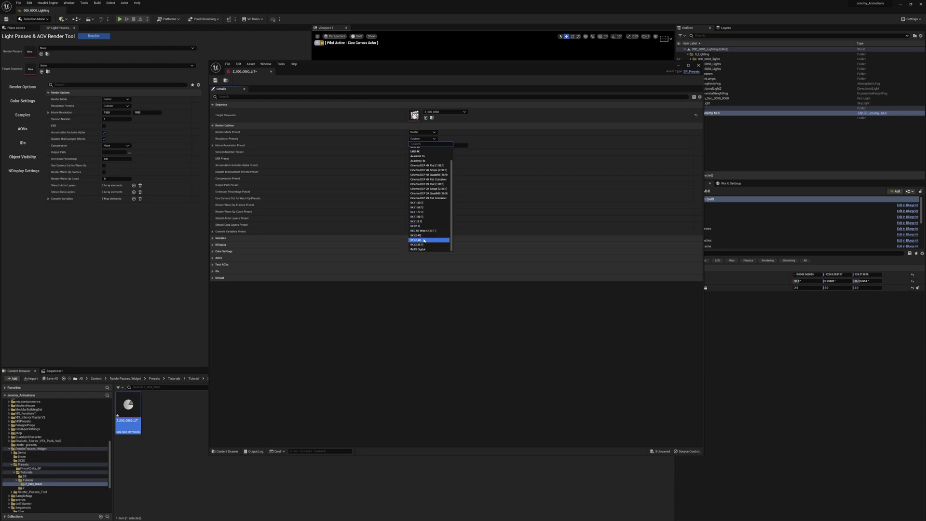
pyautogui.scroll(1, 424, 203)
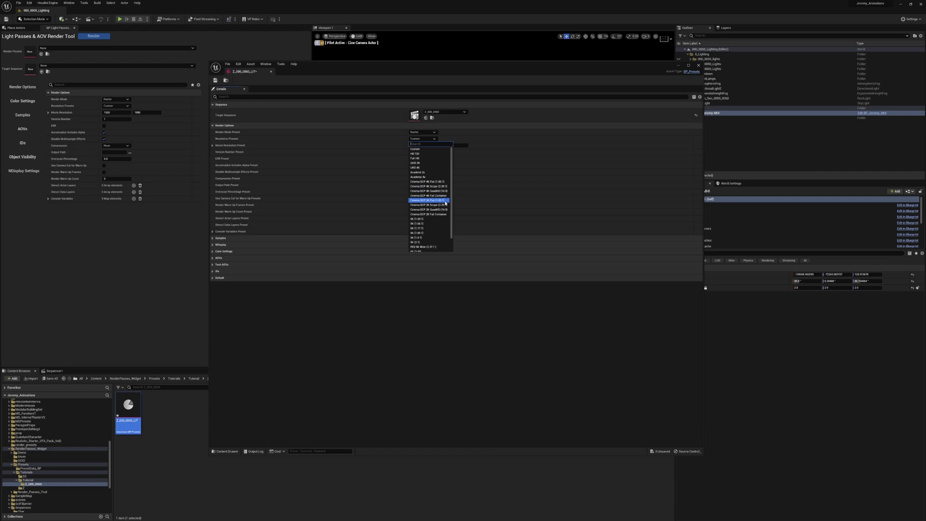
pyautogui.click(446, 203)
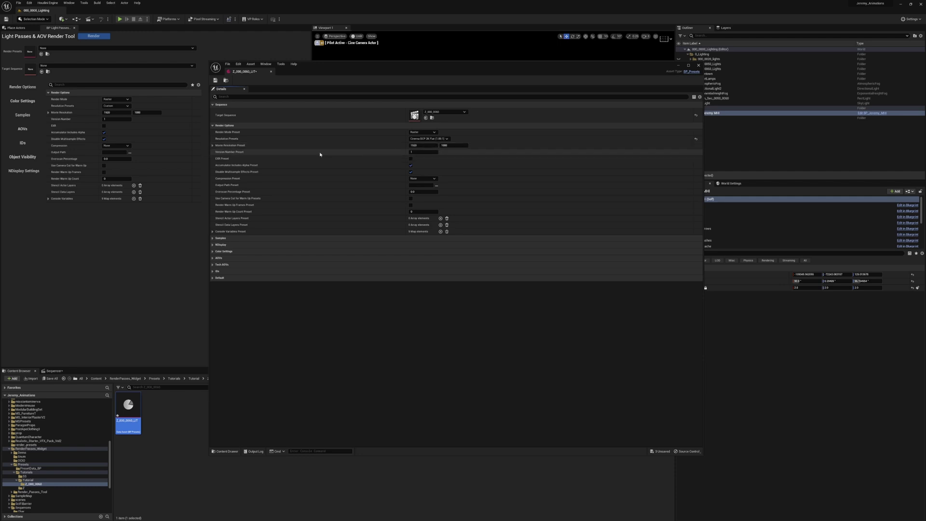
pyautogui.click(242, 146)
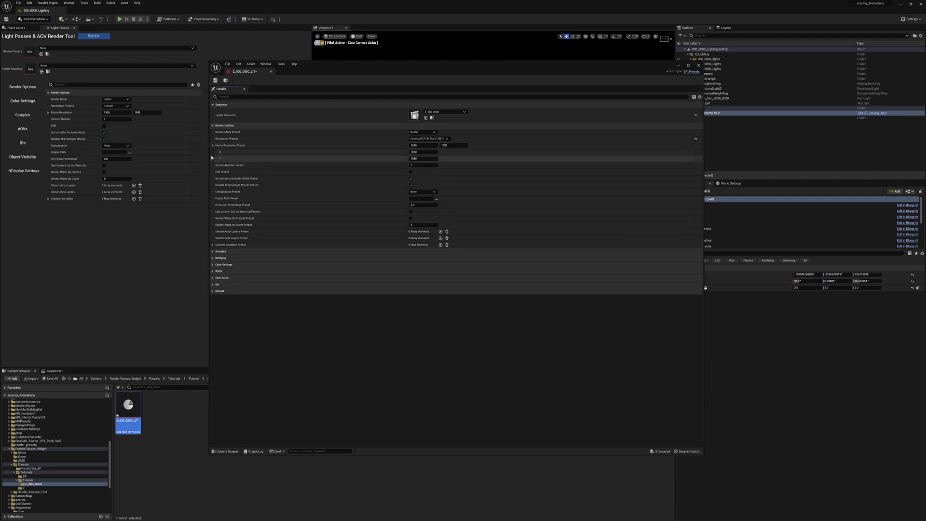
pyautogui.click(242, 146)
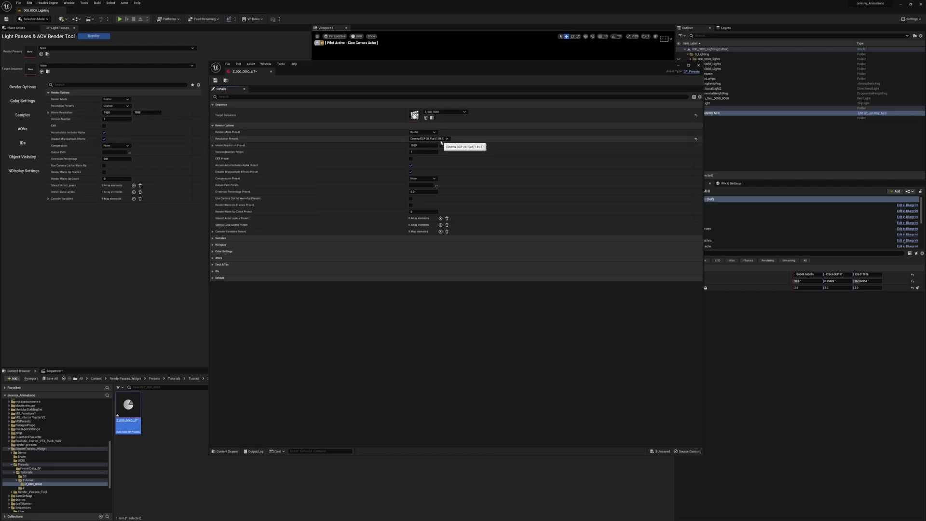
# Set Resolution Presets in the Light Passes & AOV Render Tool to Cinema DCP 2K Flat (1.85:1)
pyautogui.moveTo(424, 67); pyautogui.dragTo(465, 84)
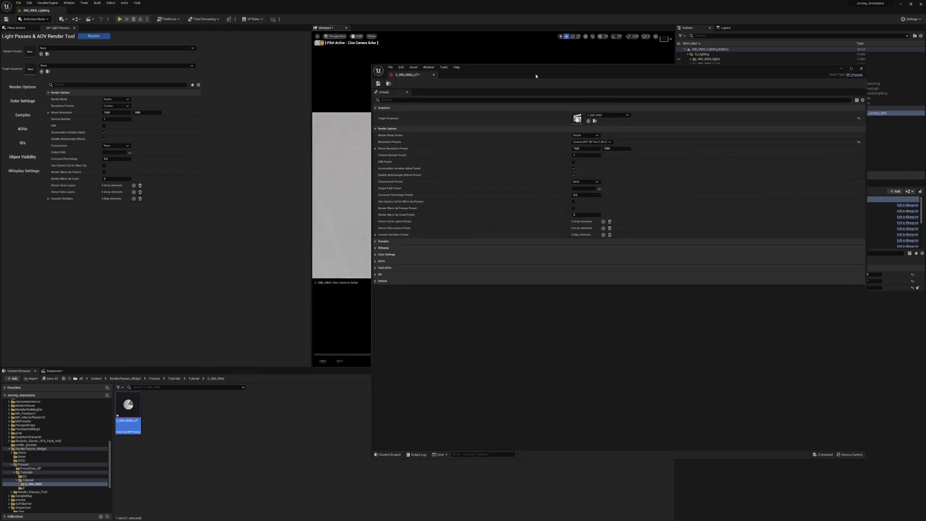
pyautogui.click(116, 105)
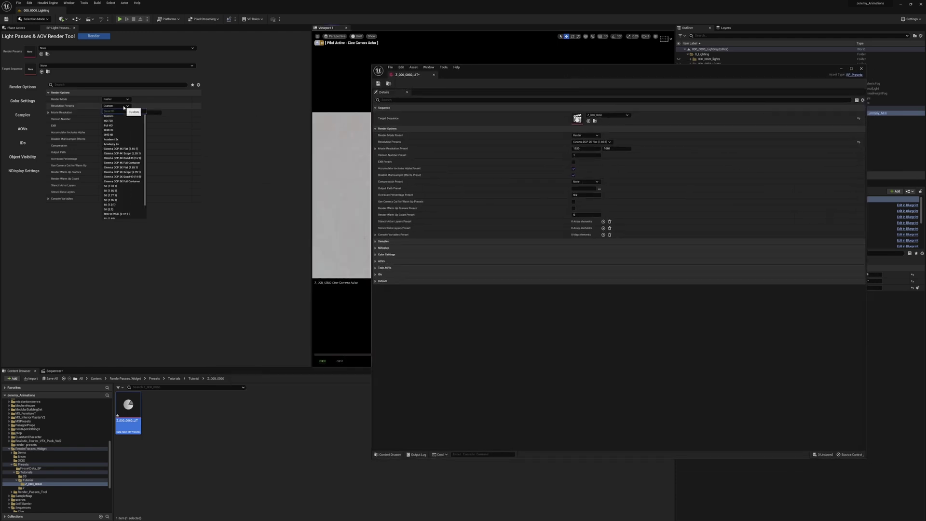
pyautogui.click(137, 169)
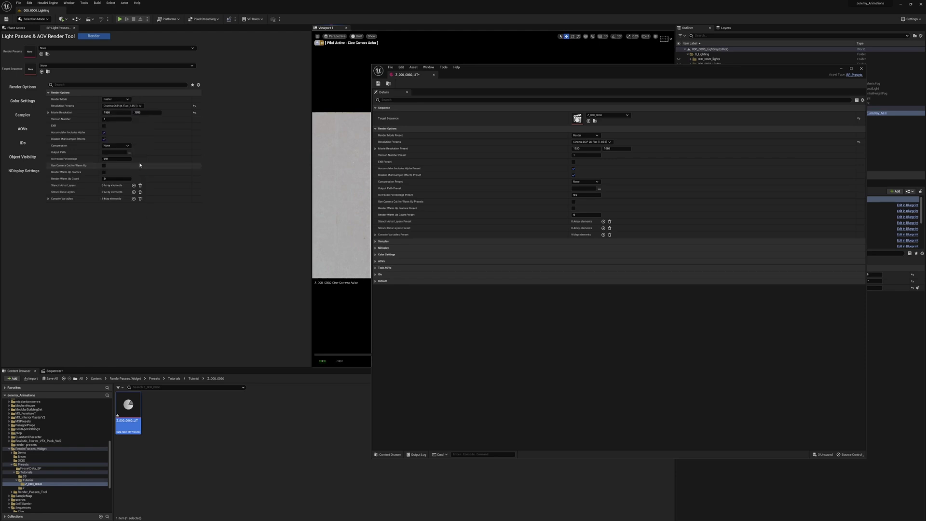
# Enter 1998 as the render tool's resolution width and switch its Resolution Presets to Custom
pyautogui.click(118, 112)
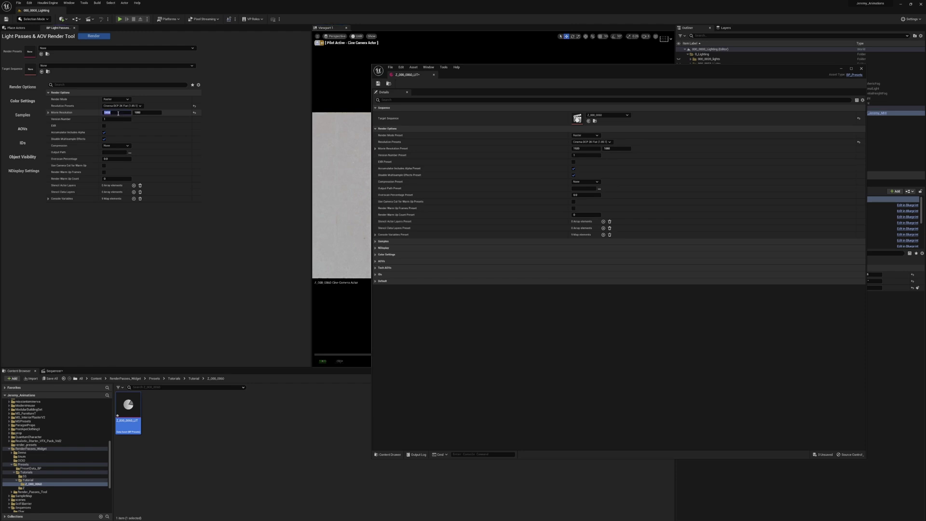
pyautogui.write('1998')
pyautogui.press('Return')
pyautogui.click(124, 106)
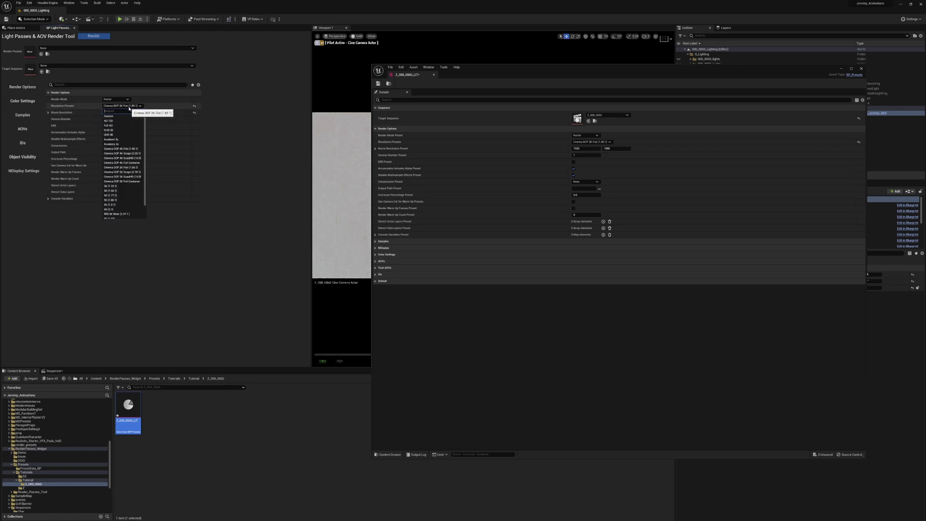
pyautogui.click(125, 116)
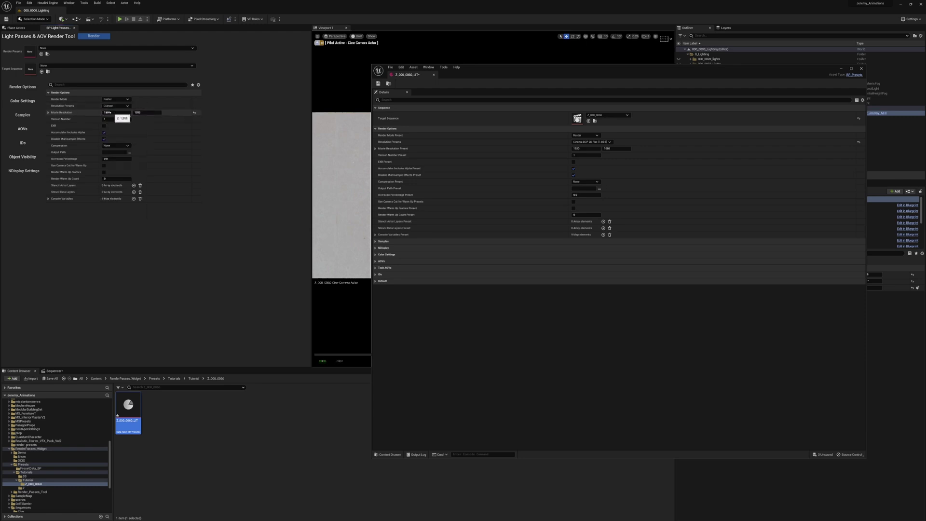
pyautogui.click(118, 105)
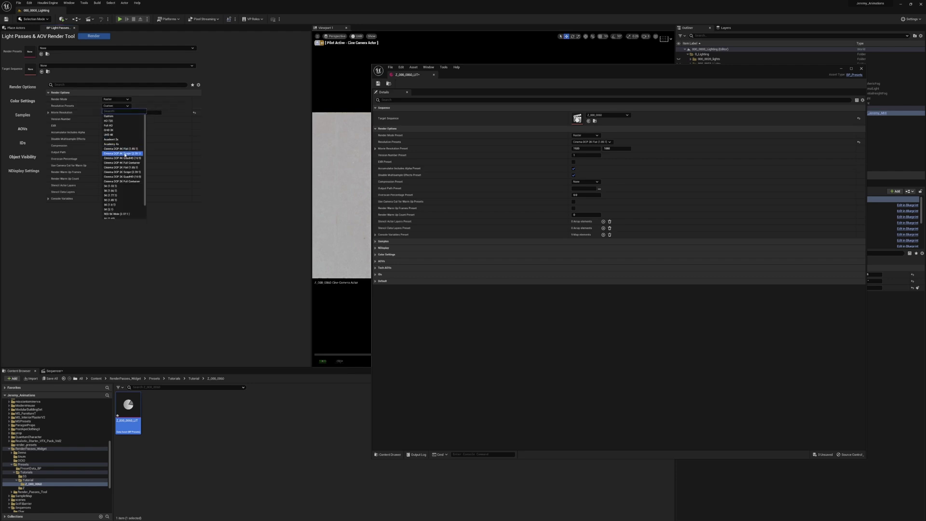
pyautogui.click(127, 105)
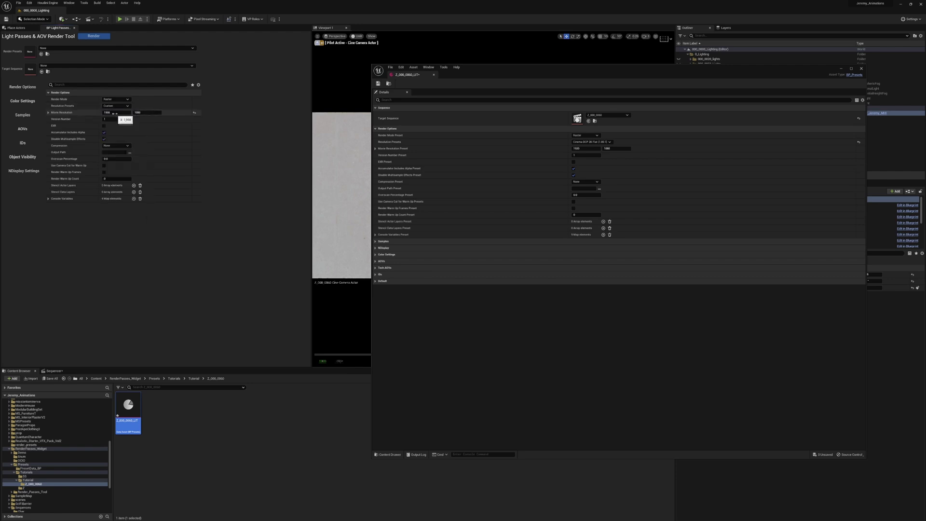
# Halve the render tool's custom resolution to 999 x 540
pyautogui.click(119, 113)
pyautogui.click(147, 112)
pyautogui.write('/2')
pyautogui.press('Return')
pyautogui.click(49, 113)
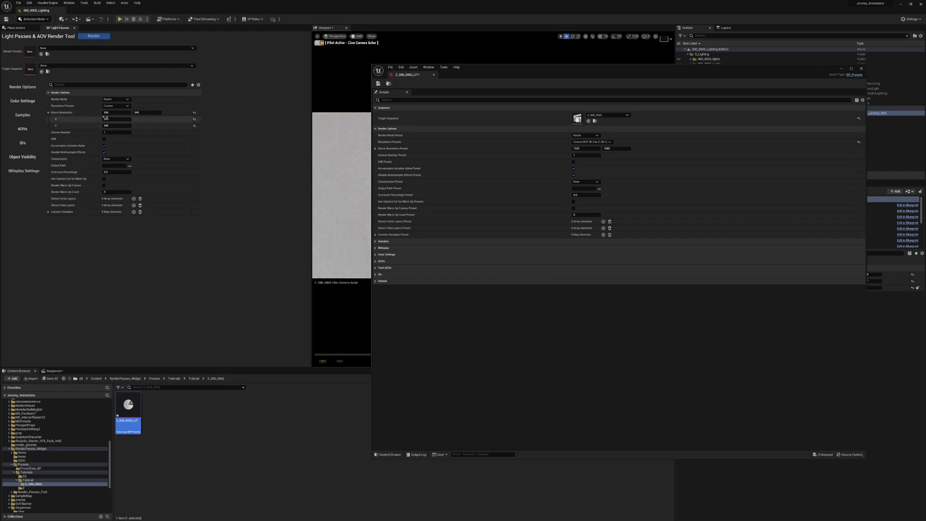
pyautogui.click(48, 113)
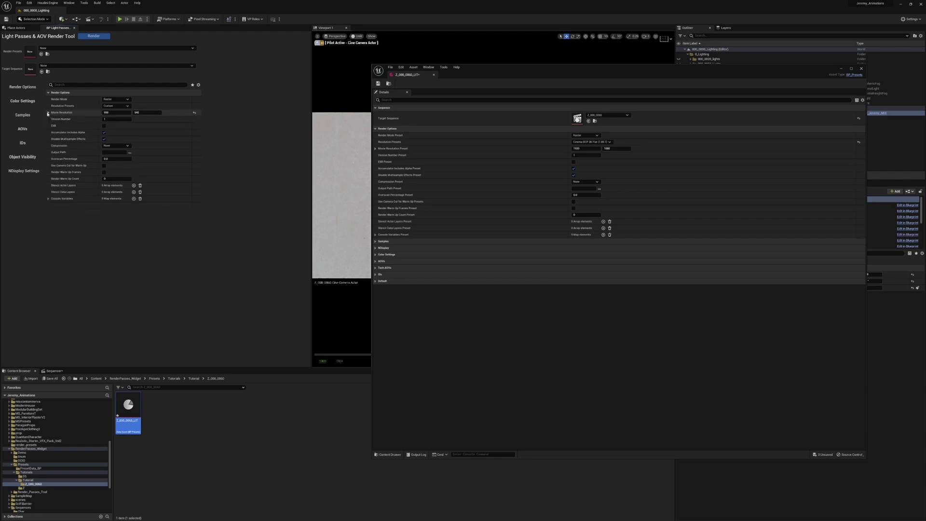
# Switch the render tool's Resolution Presets from Custom back to Cinema DCP 2K Flat (1.85:1)
pyautogui.click(121, 106)
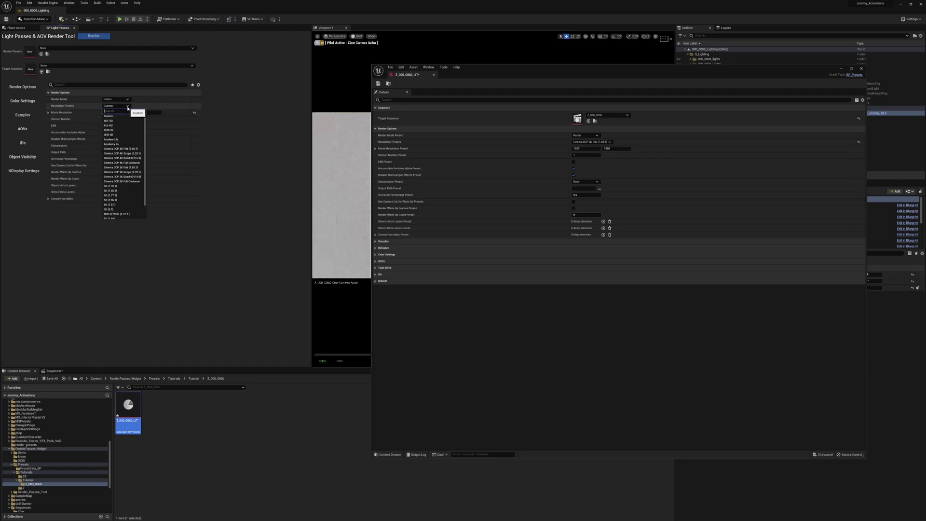
pyautogui.click(137, 167)
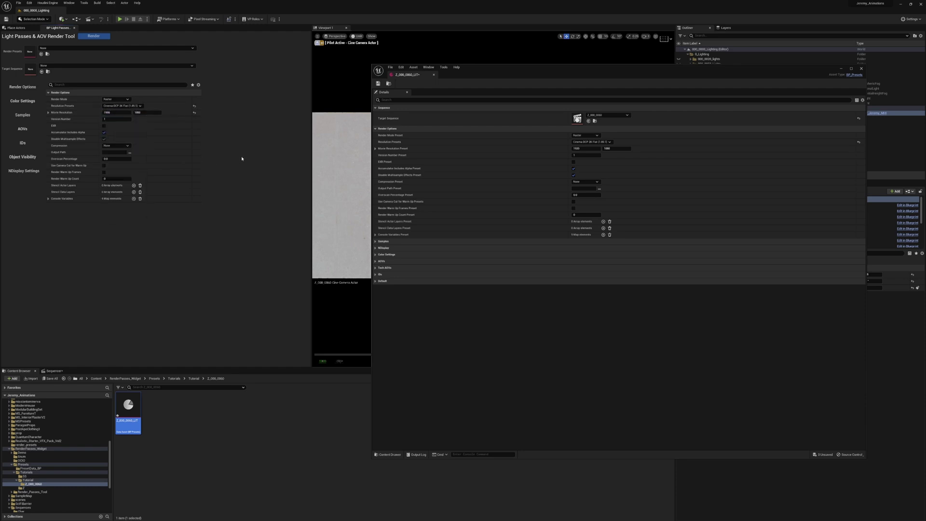
# Change the Version Number Preset in the Z_000_0060_LIT data asset and save the asset
pyautogui.moveTo(596, 71); pyautogui.dragTo(500, 41)
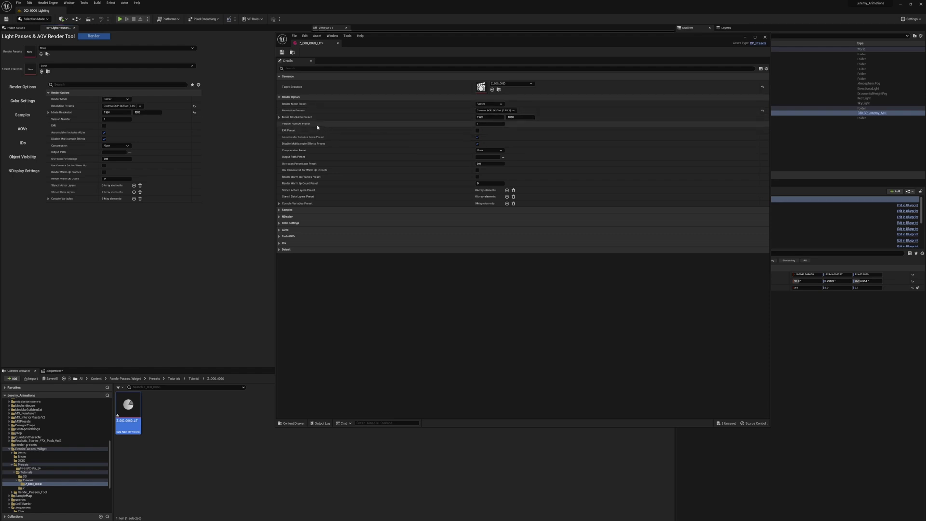
pyautogui.click(483, 124)
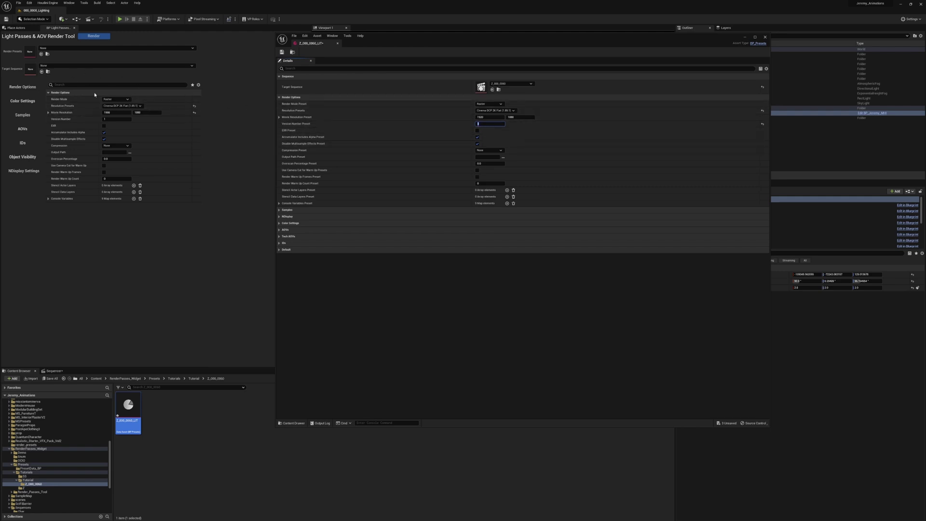
pyautogui.hotkey('ctrl', 's')
# Load Z_000_0060_LIT as the Render Presets asset in the Light Passes & AOV Render Tool
pyautogui.click(86, 48)
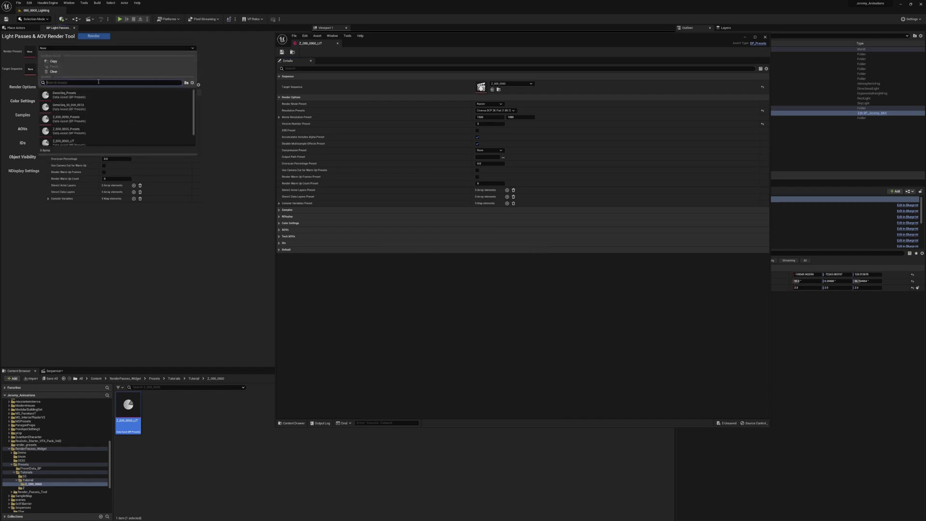
pyautogui.write('Z_000_0060_lit')
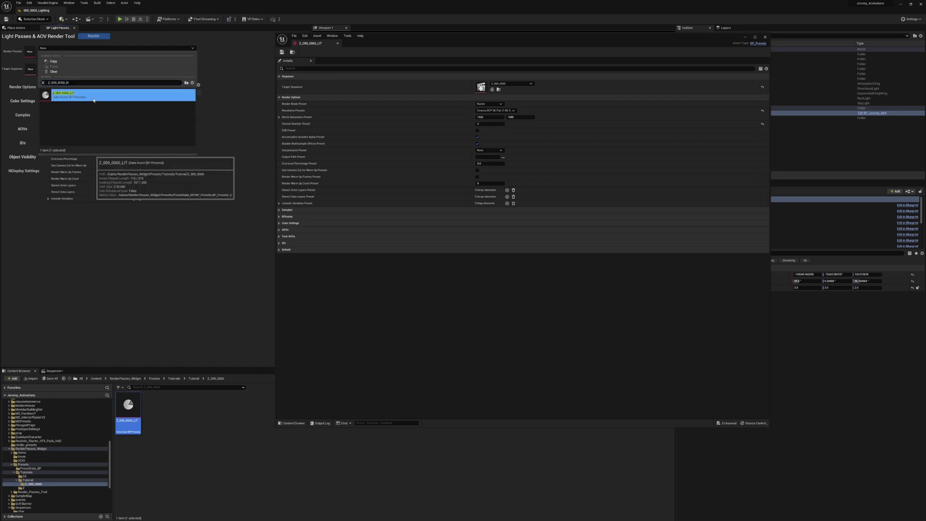
pyautogui.click(96, 94)
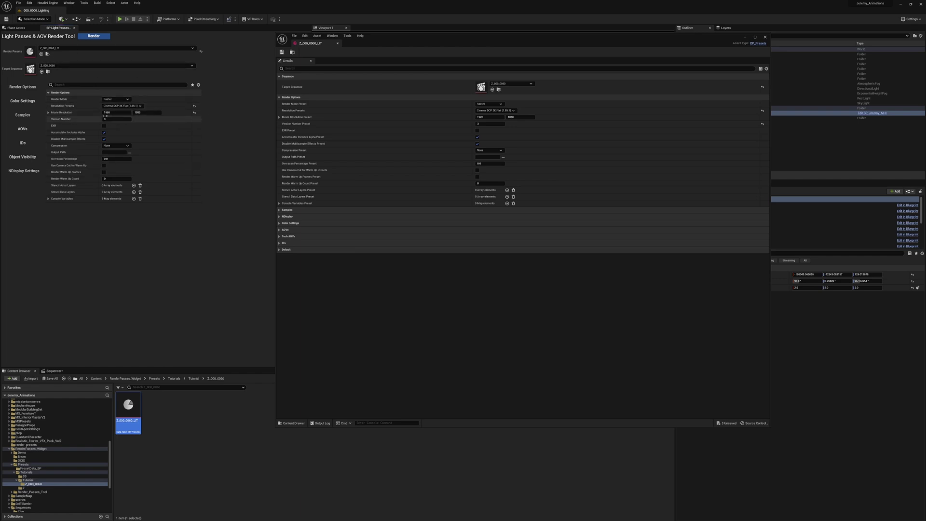
pyautogui.click(119, 120)
# Enable the EXR Preset in the Z_000_0060_LIT asset and set its Compression Preset to ZIP
pyautogui.moveTo(401, 42); pyautogui.dragTo(332, 38)
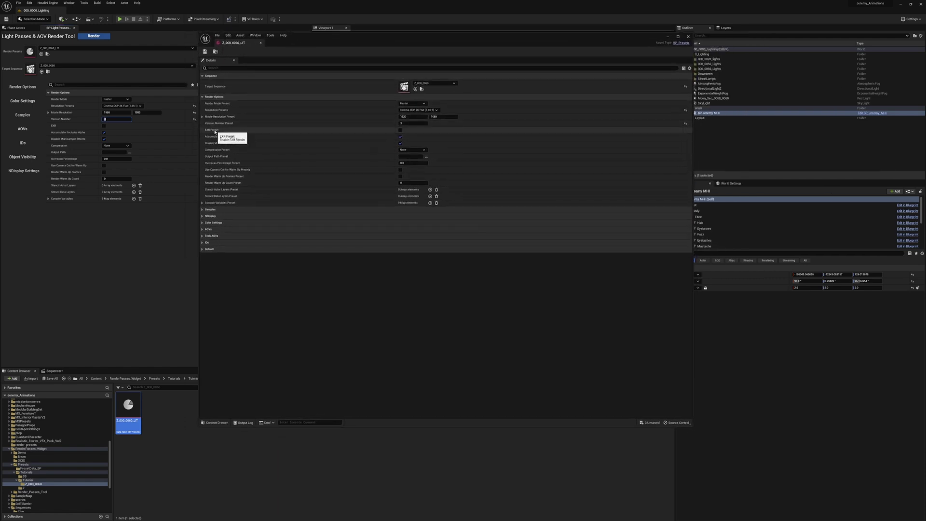
pyautogui.click(401, 130)
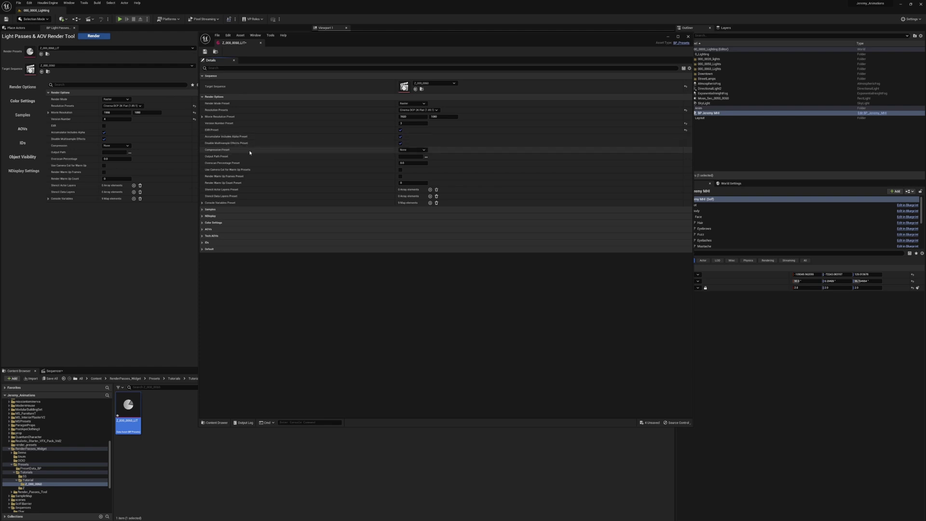
pyautogui.click(418, 151)
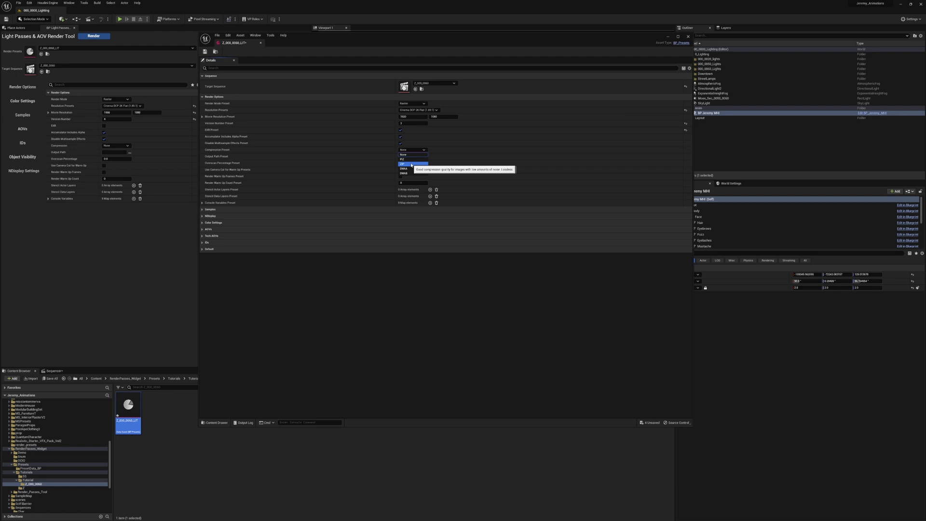
pyautogui.click(412, 165)
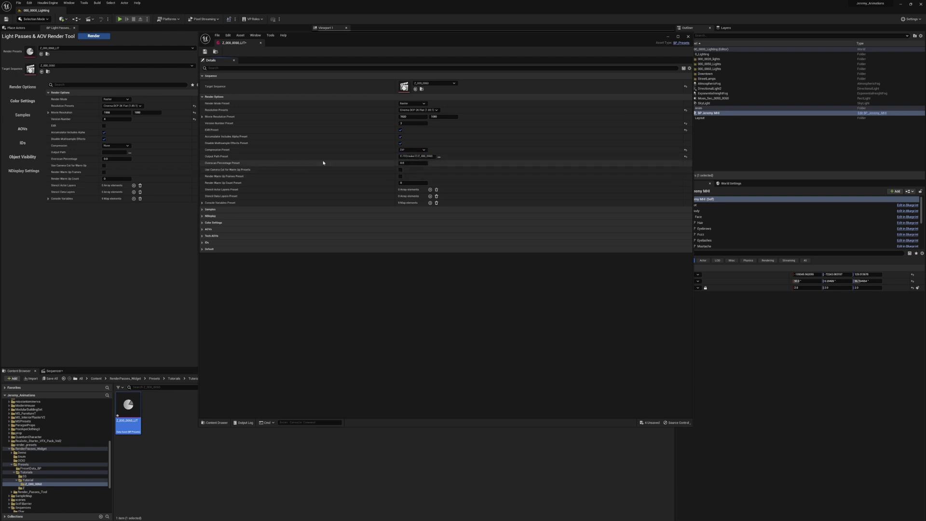
# Enable the camera cut warm-up and Render Warm Up Frames presets, and change the Render Warm Up Count Preset
pyautogui.click(401, 177)
pyautogui.click(401, 170)
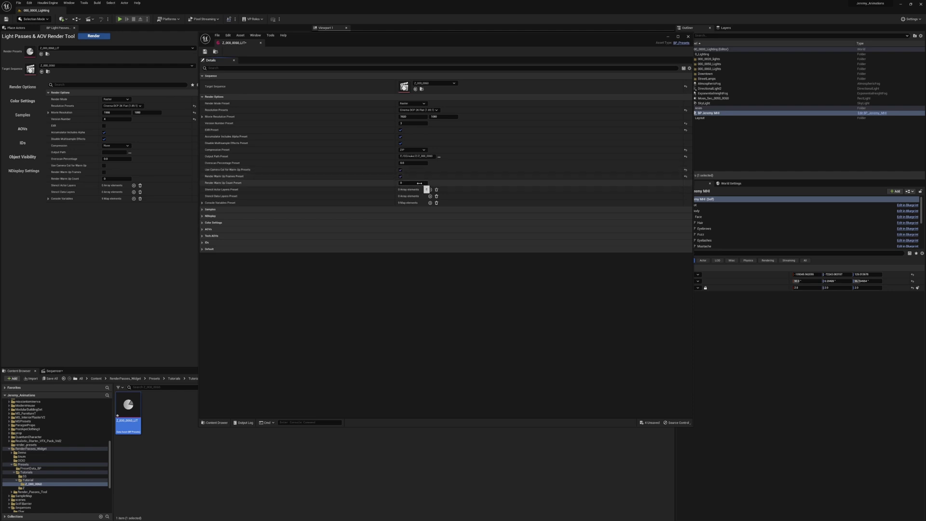
pyautogui.click(419, 183)
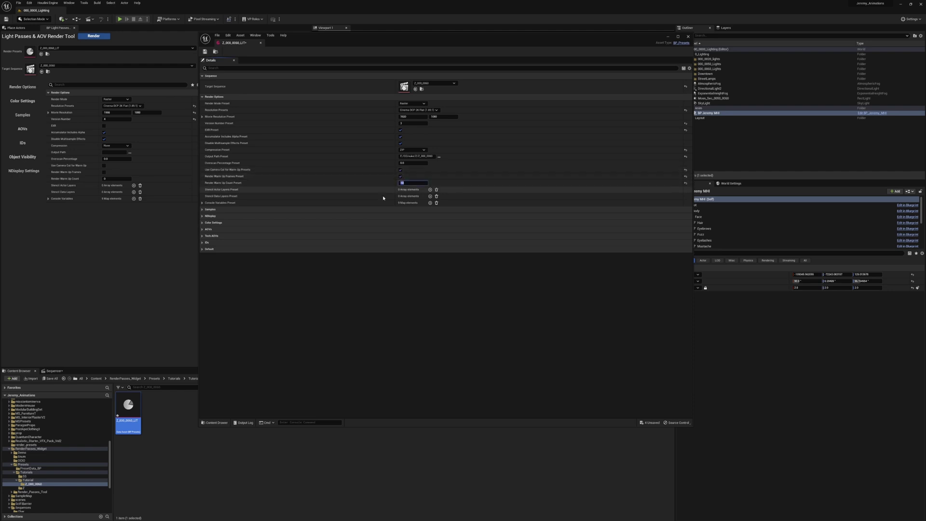
pyautogui.click(202, 203)
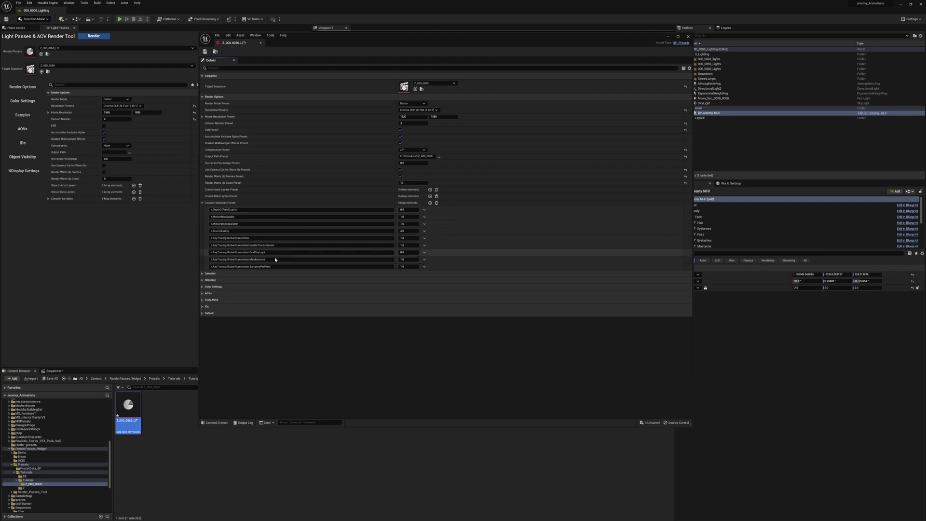
pyautogui.click(250, 202)
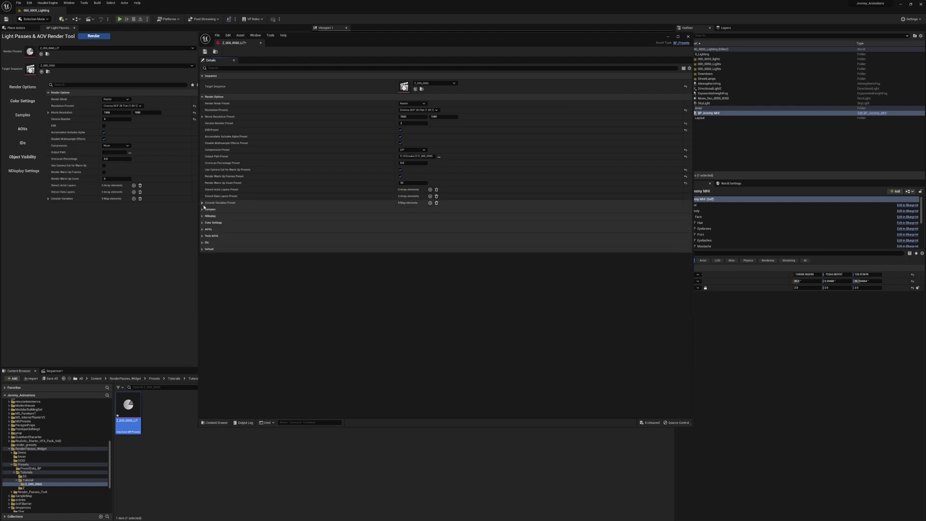
# In the Samples category, set the Temporal Sample Count Preset to 16 and change the Spatial Sample Count Preset
pyautogui.click(270, 209)
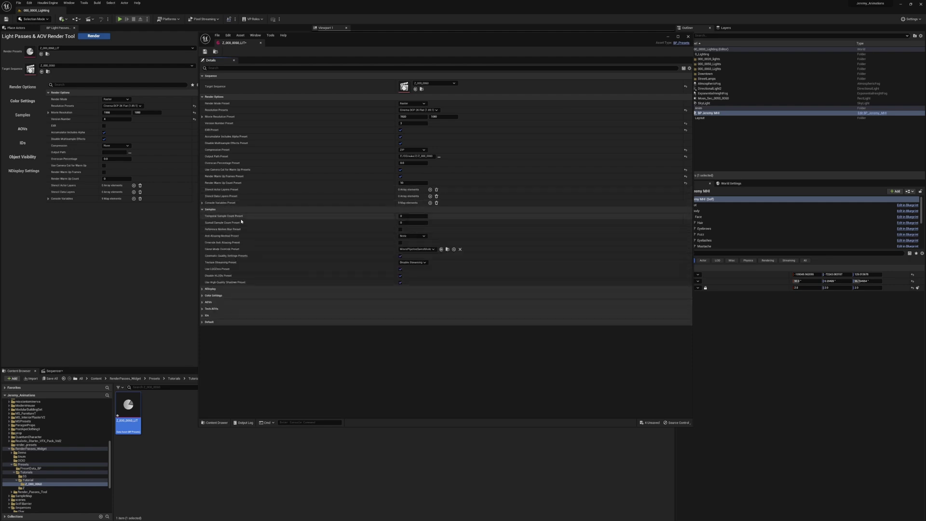
pyautogui.click(408, 217)
pyautogui.write('16')
pyautogui.press('Tab')
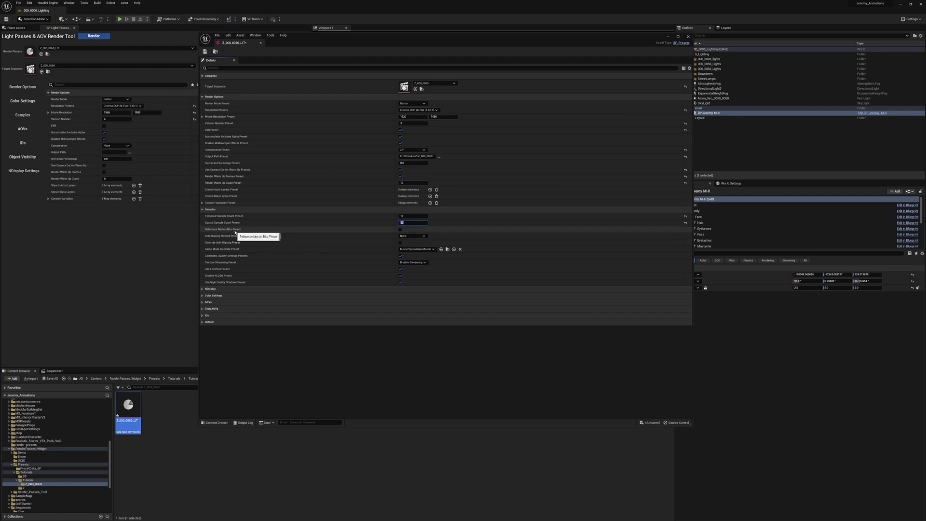
pyautogui.click(406, 104)
pyautogui.click(405, 108)
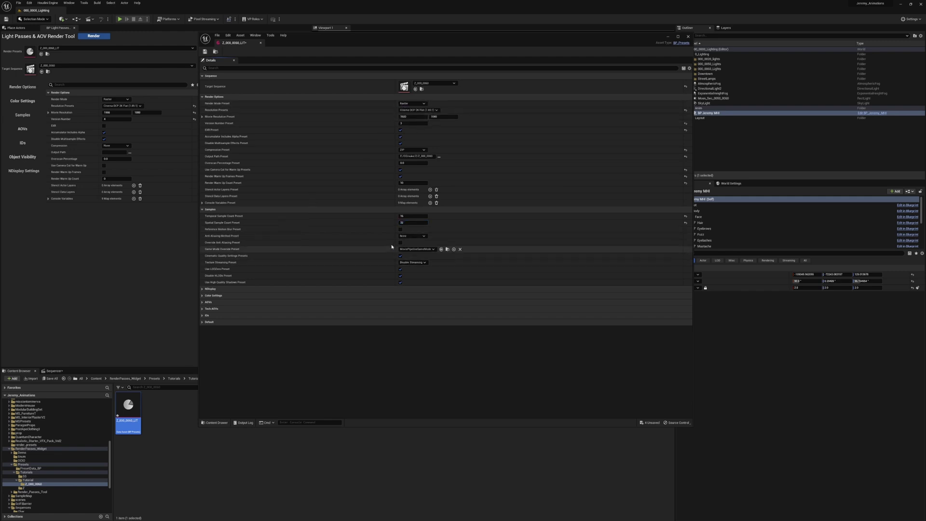
# Choose None as the Anti-Aliasing Method Preset and enable the Override Anti-Aliasing Preset in the Samples category
pyautogui.click(416, 237)
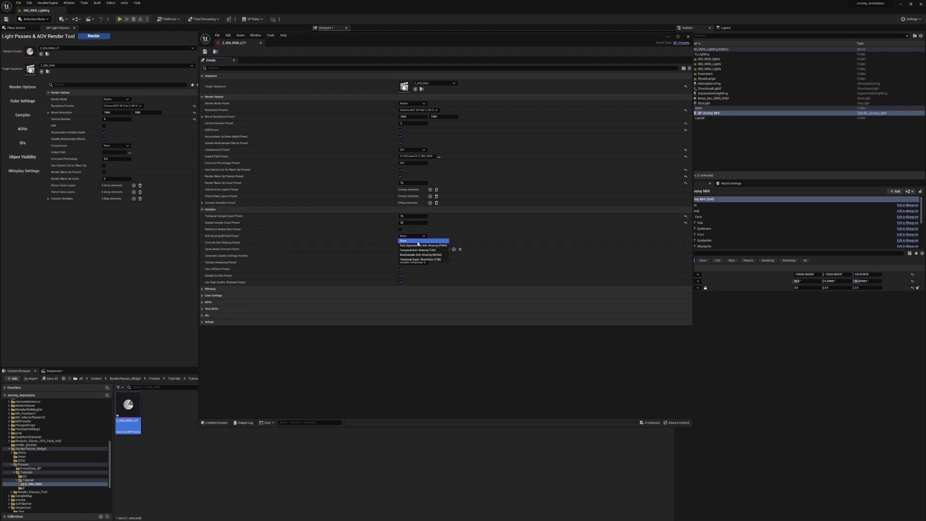
pyautogui.click(415, 241)
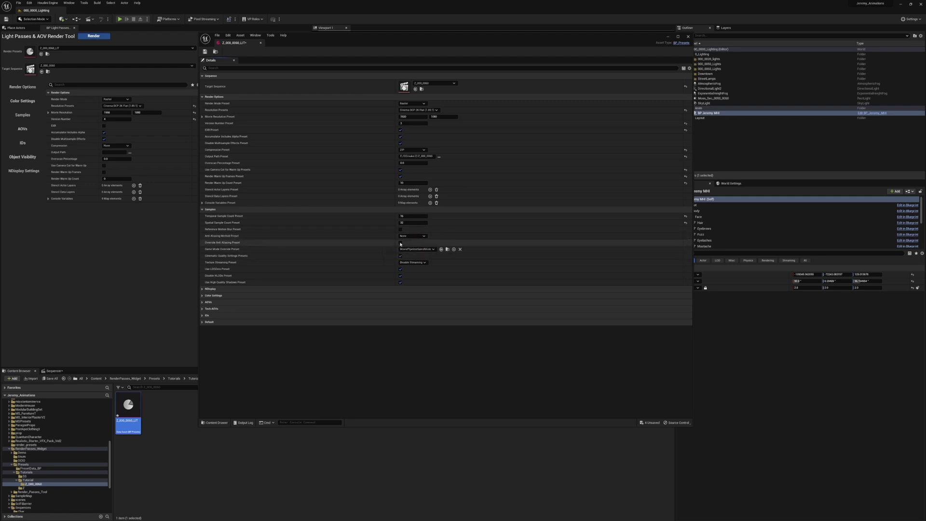
pyautogui.click(401, 243)
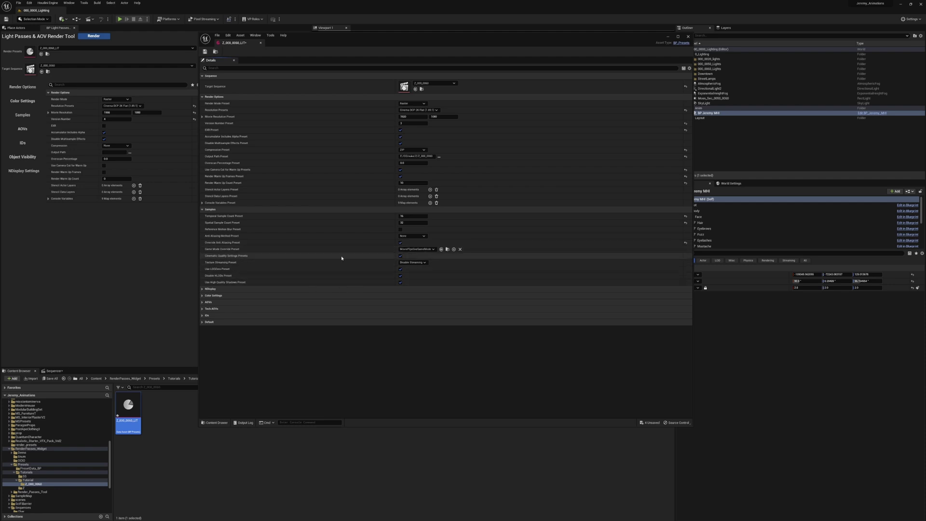
# In Color Settings, set the OCIO source color space to Utility - Linear - sRGB and the destination color space to ACES - ACEScg
pyautogui.click(202, 210)
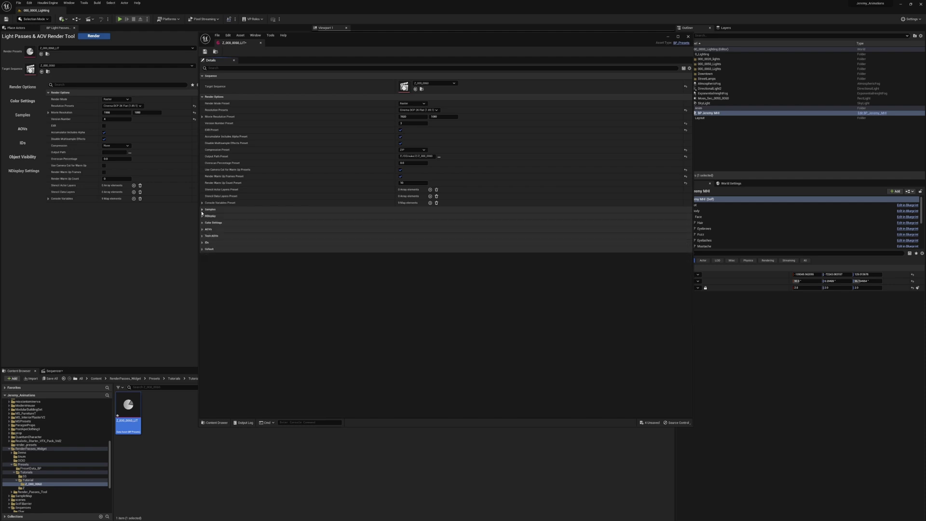
pyautogui.click(203, 97)
pyautogui.click(203, 115)
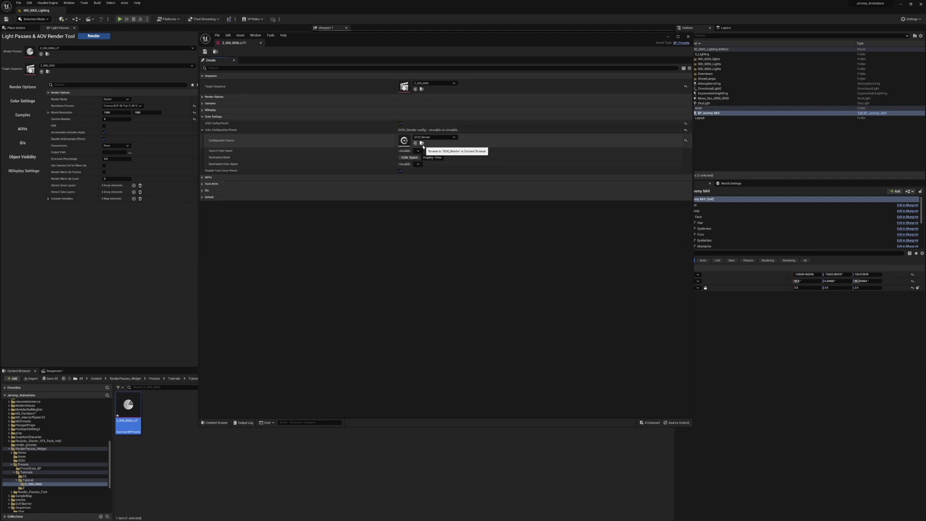
pyautogui.click(419, 151)
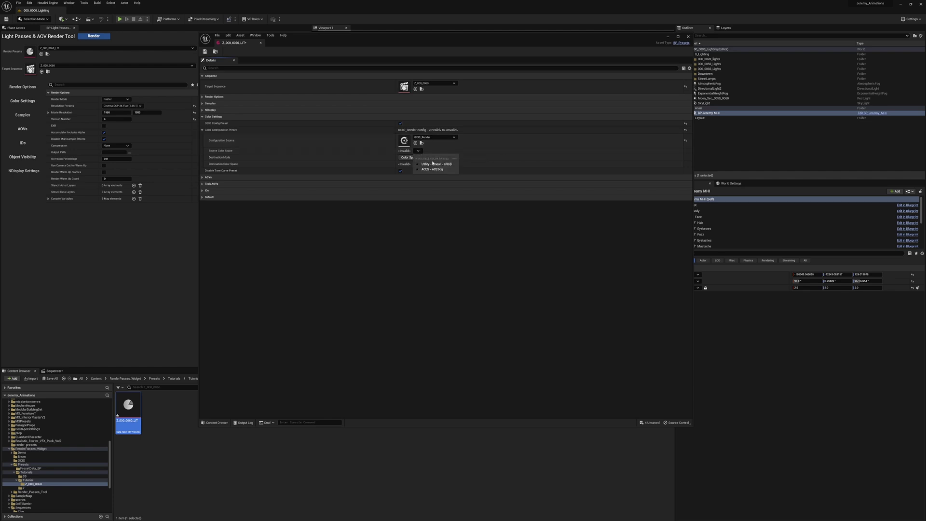
pyautogui.click(436, 164)
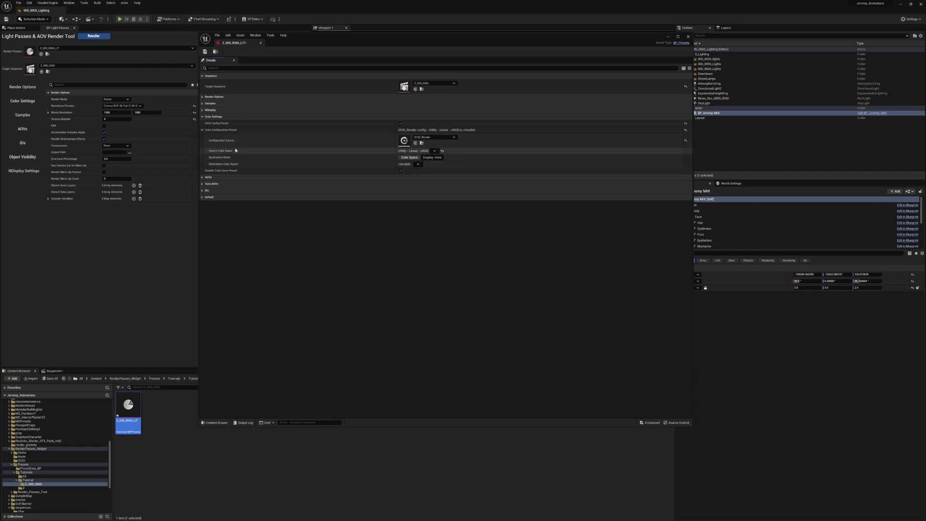
pyautogui.click(416, 164)
pyautogui.click(436, 187)
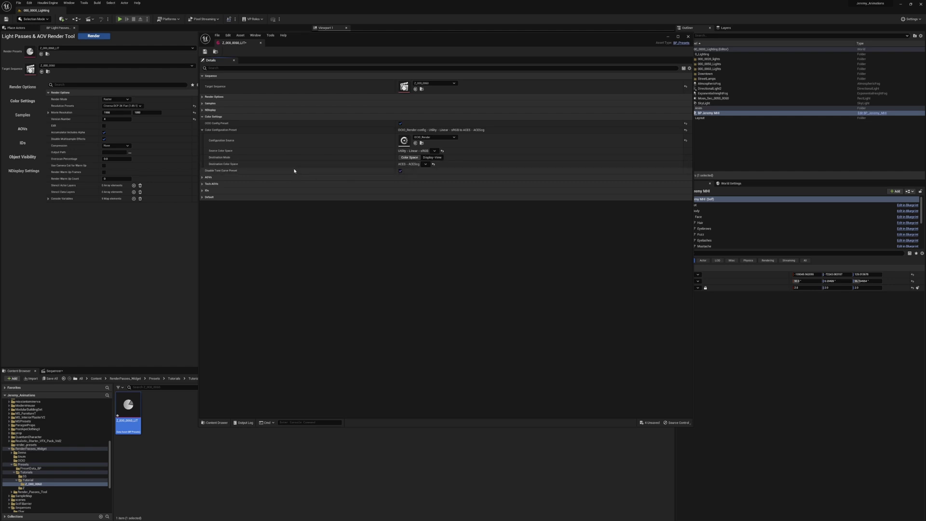
# Collapse the Color Settings category and expand the AOVs category of the render preset
pyautogui.moveTo(434, 38); pyautogui.dragTo(474, 73)
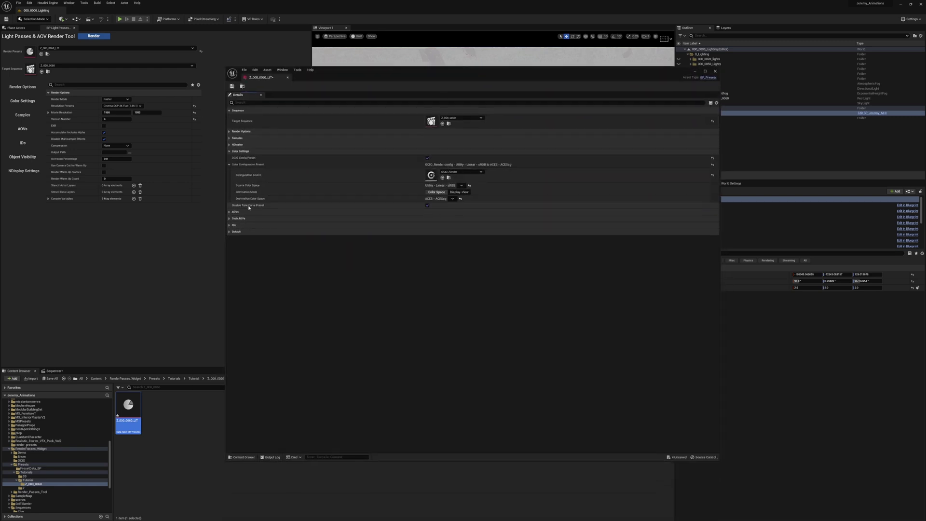
pyautogui.click(230, 153)
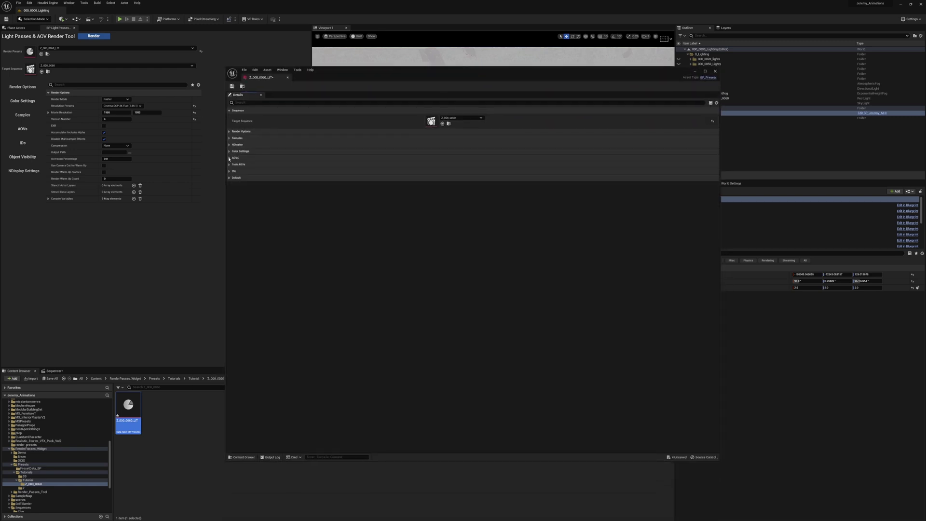
pyautogui.click(231, 158)
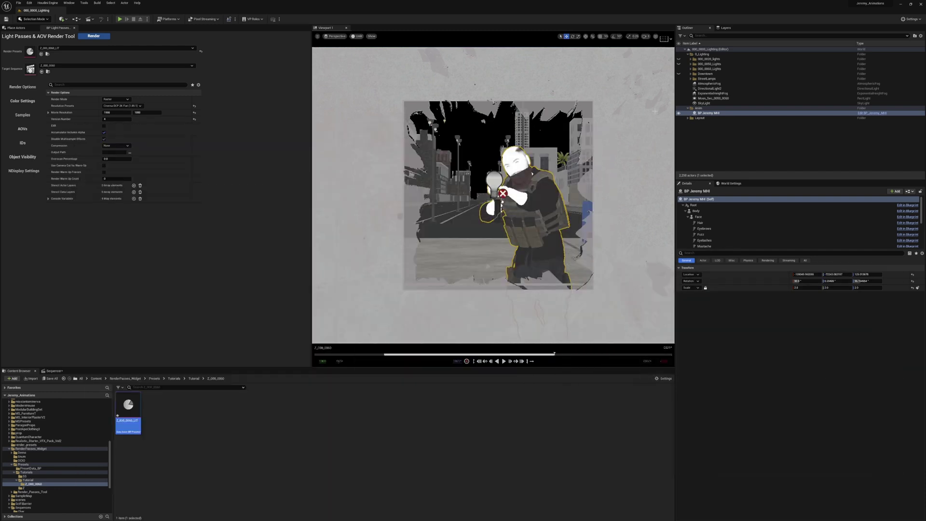
# Examine the tags on the billboard lights RectLight14 and RectLight15 in the first lights folder, with the sequence timeline displayed
pyautogui.click(695, 62)
pyautogui.click(61, 371)
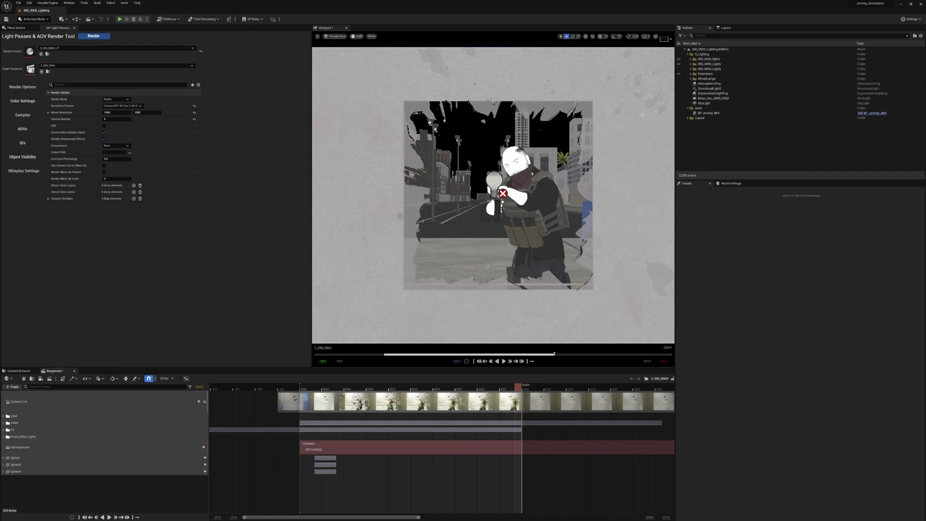
pyautogui.click(691, 59)
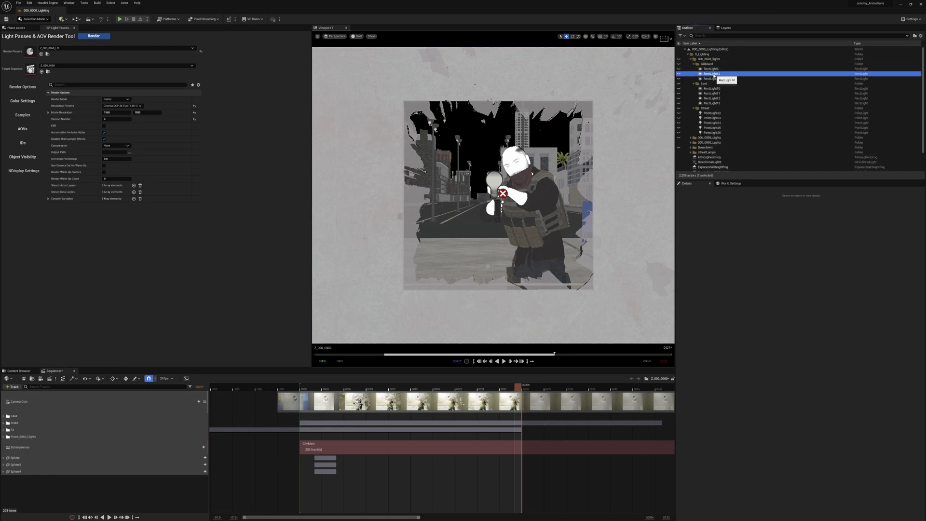
pyautogui.click(712, 74)
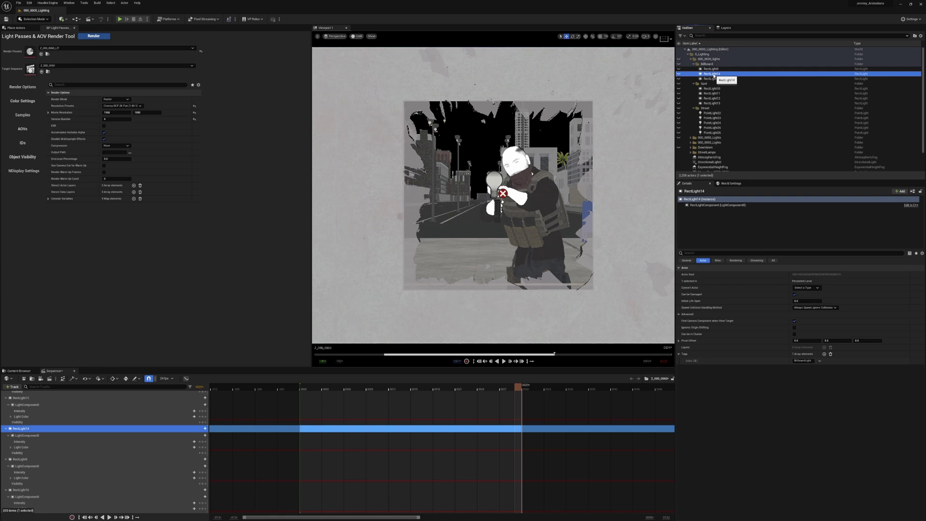
pyautogui.click(709, 79)
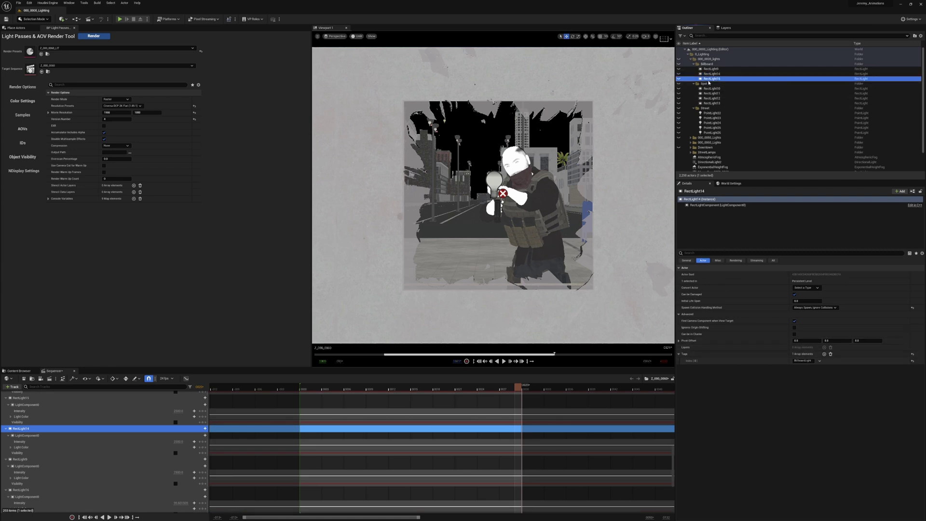
pyautogui.click(692, 60)
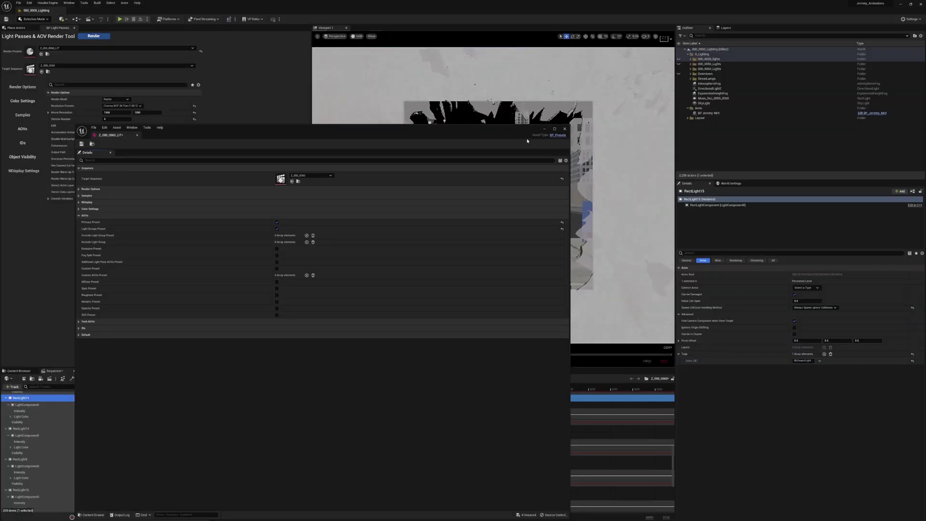
# Add an Exclude Light Group entry named BillboardLight, matching the tag of RectLight9
pyautogui.moveTo(527, 140); pyautogui.dragTo(605, 60)
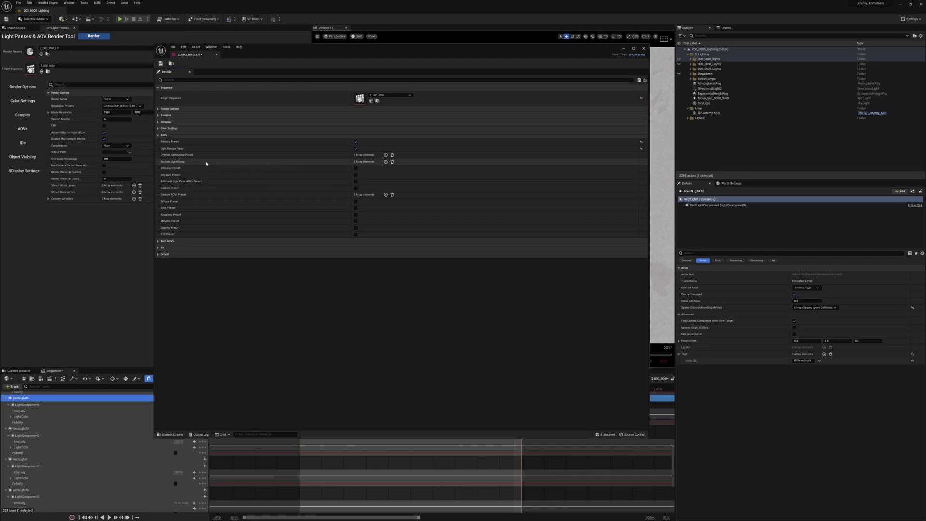
pyautogui.click(386, 162)
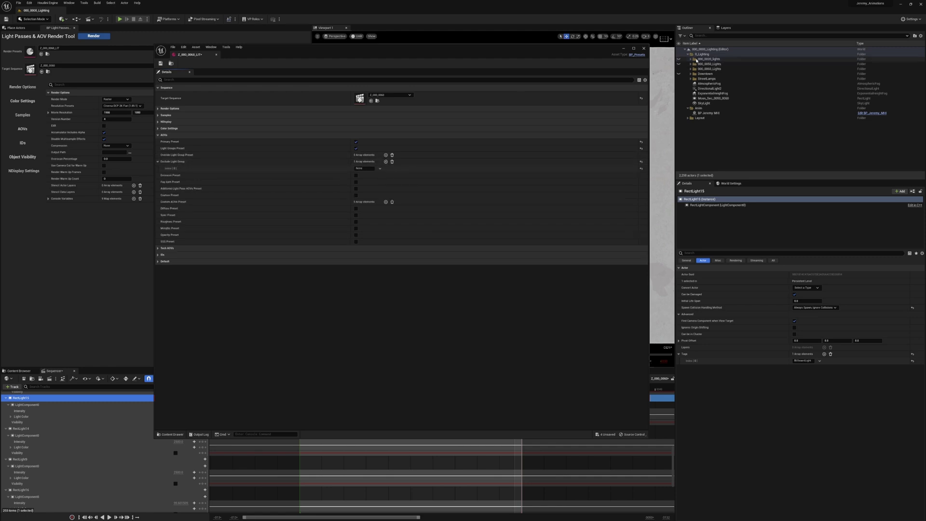
pyautogui.click(691, 59)
pyautogui.click(711, 69)
pyautogui.click(364, 168)
pyautogui.write('BillboardLight')
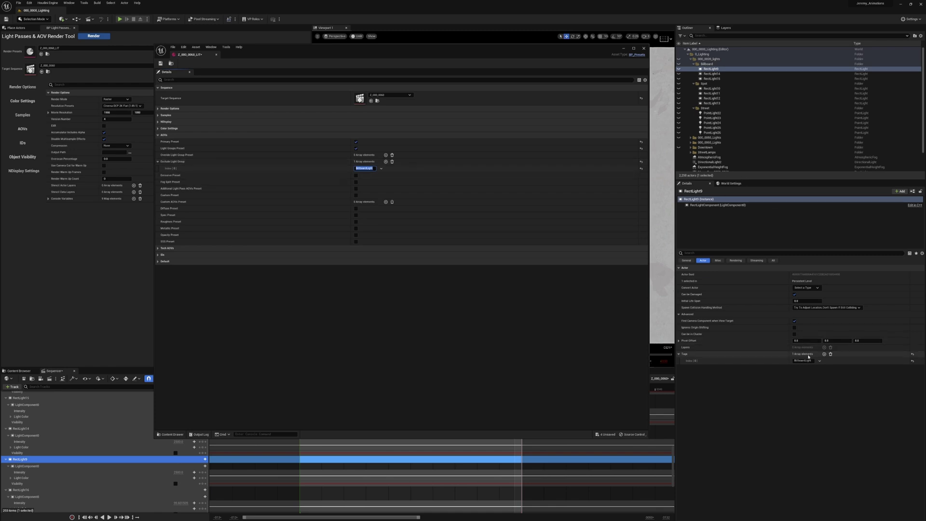
# Add a second Exclude Light Group entry named PinkSpot
pyautogui.click(713, 74)
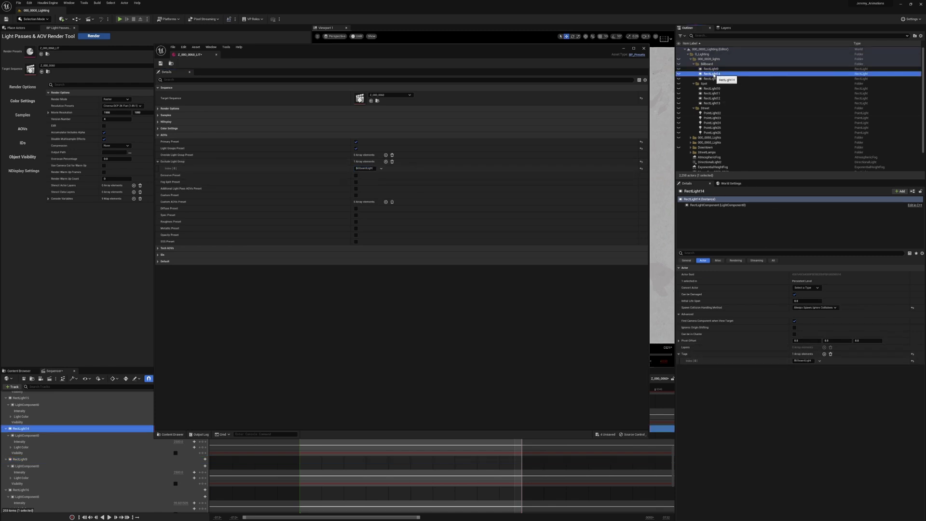
pyautogui.click(712, 98)
pyautogui.click(386, 162)
pyautogui.click(365, 175)
pyautogui.write('PinkSpot')
# Add an Exclude Light Group entry named Z_Key, using the tag of RectLight12
pyautogui.click(803, 360)
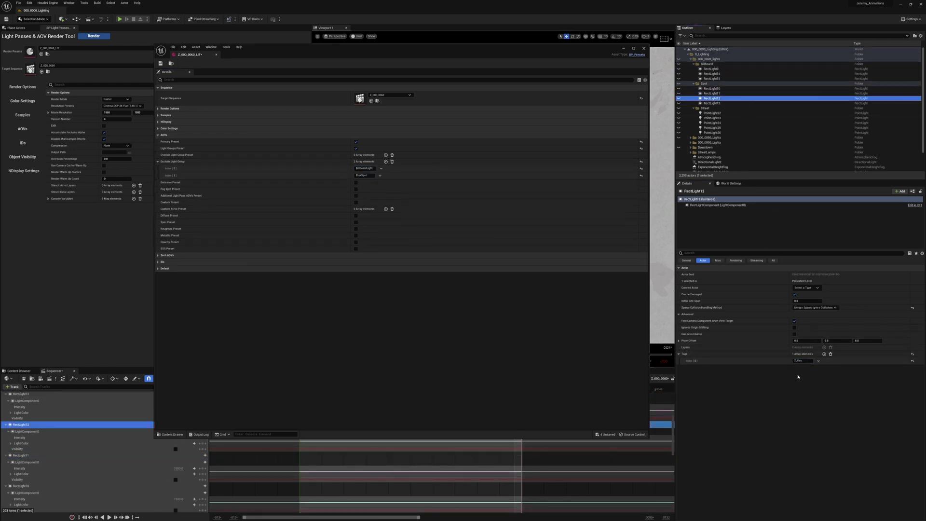
pyautogui.click(385, 162)
pyautogui.click(364, 182)
pyautogui.write('Z_Key')
# Add the PinkSpot and BlueSpot tags of the next two spot lights as new Exclude Light Group entries
pyautogui.click(712, 104)
pyautogui.click(386, 162)
pyautogui.hotkey('ctrl', 'v')
pyautogui.click(712, 88)
pyautogui.click(386, 161)
pyautogui.click(364, 197)
# Copy the T_StreetLight tag from a street light into a new Exclude Light Group entry
pyautogui.click(694, 83)
pyautogui.click(712, 93)
pyautogui.doubleClick(803, 361)
pyautogui.hotkey('ctrl', 'c')
pyautogui.click(386, 162)
pyautogui.click(364, 204)
pyautogui.hotkey('ctrl', 'v')
# Copy the HostageKey tag from RectLight16 in the second lights folder into a new Exclude Light Group entry
pyautogui.click(713, 108)
pyautogui.click(693, 88)
pyautogui.click(712, 79)
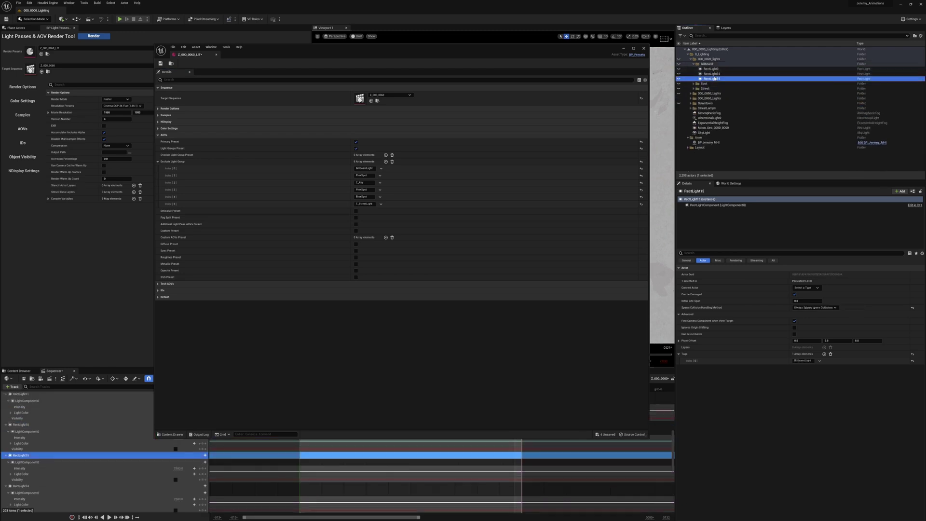
pyautogui.click(692, 59)
pyautogui.click(692, 64)
pyautogui.click(709, 69)
pyautogui.doubleClick(803, 361)
pyautogui.hotkey('ctrl', 'c')
pyautogui.click(386, 161)
pyautogui.click(364, 210)
pyautogui.hotkey('ctrl', 'v')
# Copy the HostageFill tag from RectLight17 into a new Exclude Light Group entry
pyautogui.click(709, 74)
pyautogui.doubleClick(803, 361)
pyautogui.hotkey('ctrl', 'c')
pyautogui.click(386, 162)
pyautogui.click(364, 218)
pyautogui.hotkey('ctrl', 'v')
# Copy the HostageRim tag from RectLight18 into a new Exclude Light Group entry
pyautogui.click(709, 78)
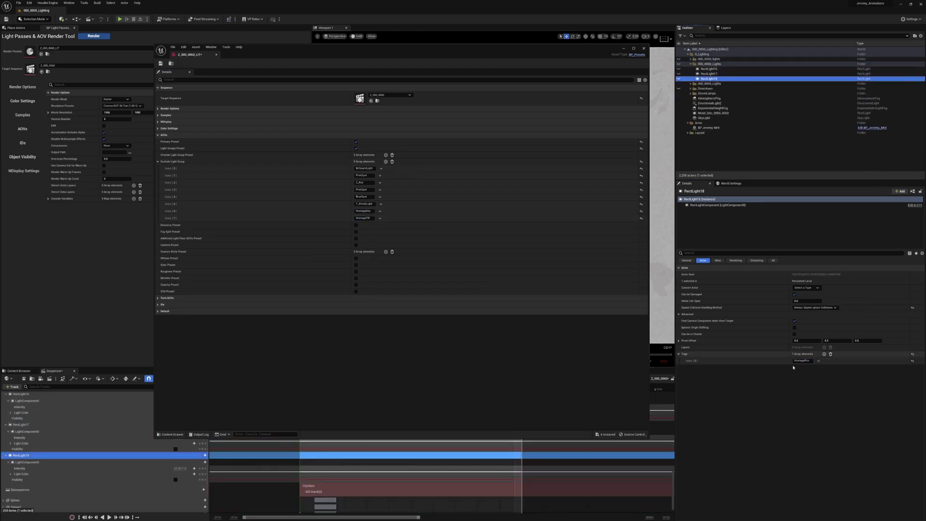
pyautogui.doubleClick(803, 360)
pyautogui.hotkey('ctrl', 'c')
pyautogui.click(386, 162)
pyautogui.click(364, 225)
pyautogui.hotkey('ctrl', 'v')
# Copy the tag of a rim light in the third lights folder into a new Exclude Light Group entry
pyautogui.click(692, 63)
pyautogui.click(692, 69)
pyautogui.click(697, 78)
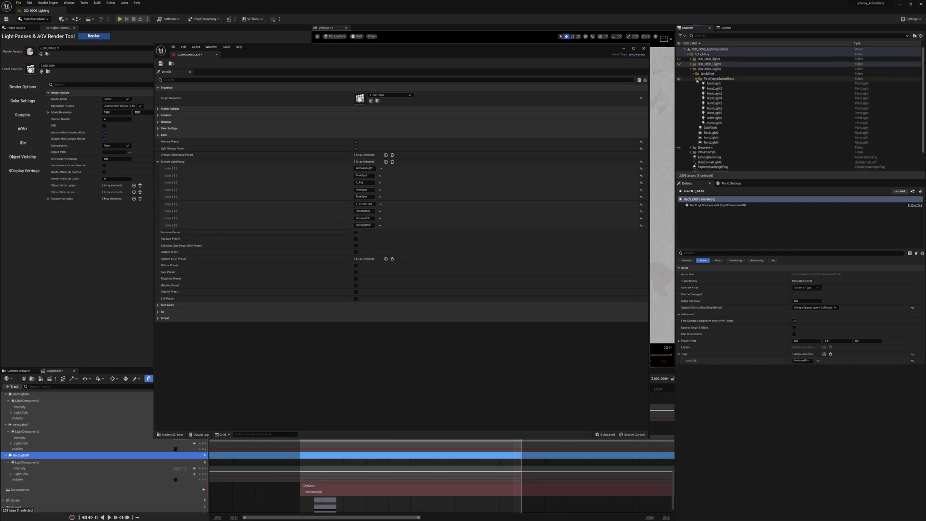
pyautogui.click(695, 74)
pyautogui.click(692, 79)
pyautogui.click(708, 93)
pyautogui.doubleClick(803, 361)
pyautogui.hotkey('ctrl', 'c')
pyautogui.click(386, 162)
pyautogui.click(364, 232)
pyautogui.hotkey('ctrl', 'v')
# Copy the BlueKey tag from another light in the third lights folder into a new Exclude Light Group entry
pyautogui.click(708, 83)
pyautogui.doubleClick(803, 361)
pyautogui.hotkey('ctrl', 'c')
pyautogui.click(386, 162)
pyautogui.click(364, 240)
pyautogui.hotkey('ctrl', 'v')
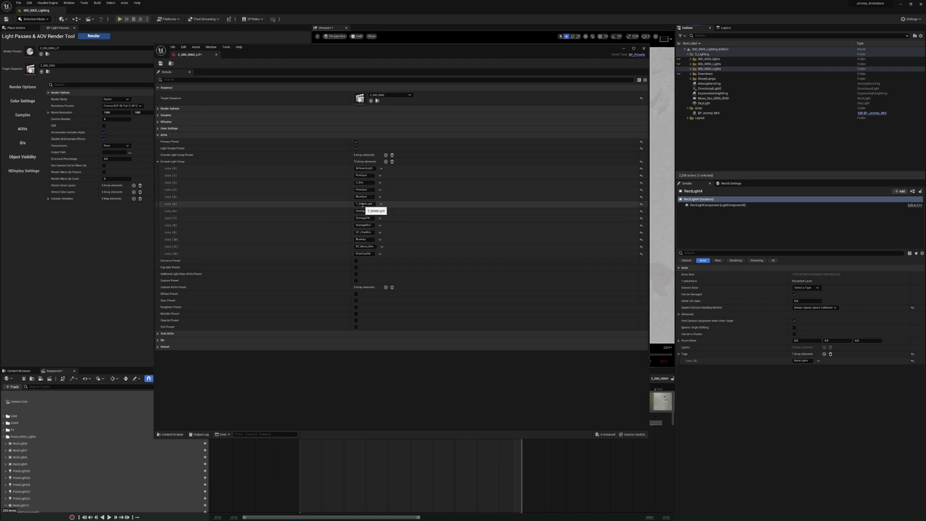
# Collapse the Exclude Light Group array and enter the SkyLight's tag as the first Light Group Preset entry
pyautogui.click(24, 437)
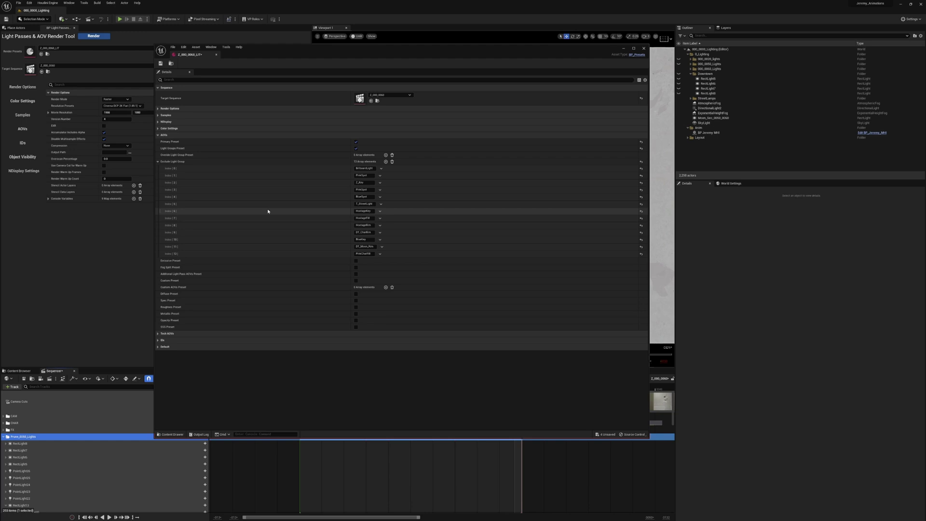
pyautogui.click(159, 162)
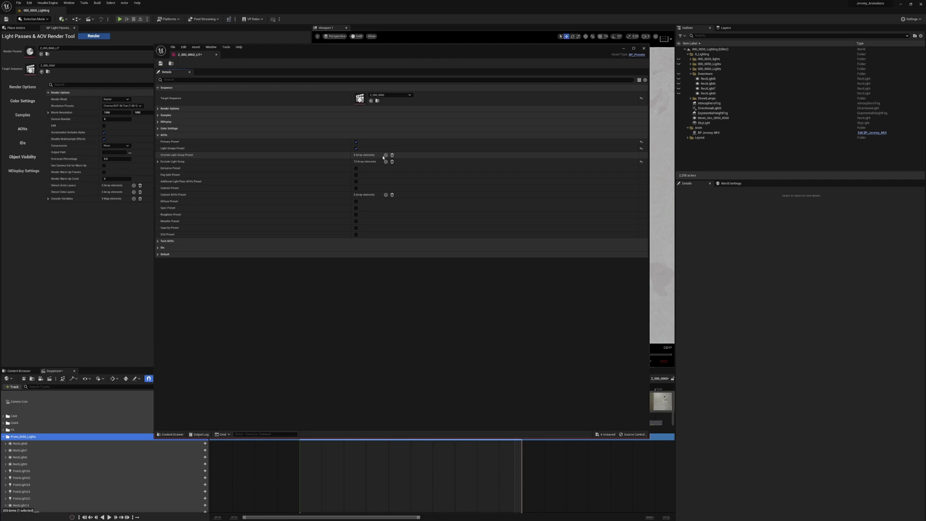
pyautogui.click(158, 161)
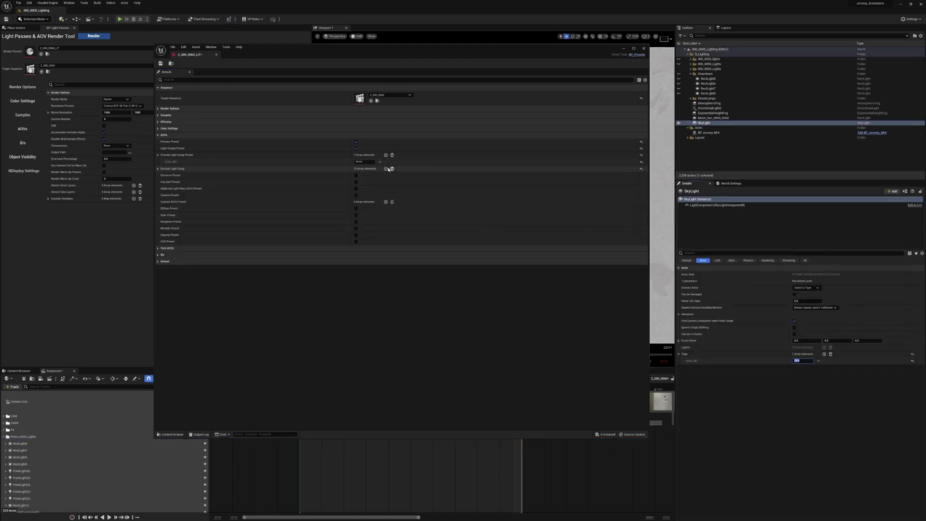
pyautogui.click(362, 162)
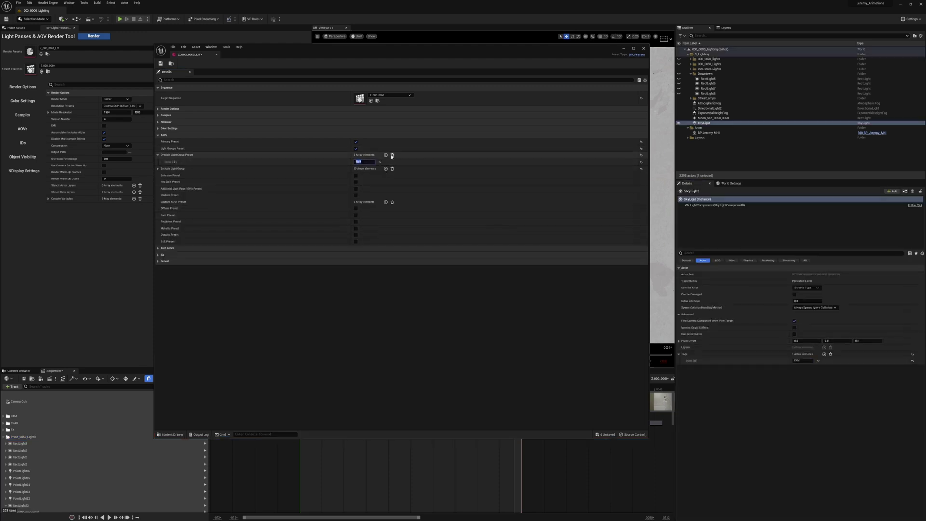
# Add a second Light Group Preset entry with the Moon_Sec tag copied from the moon light
pyautogui.click(385, 155)
pyautogui.click(709, 117)
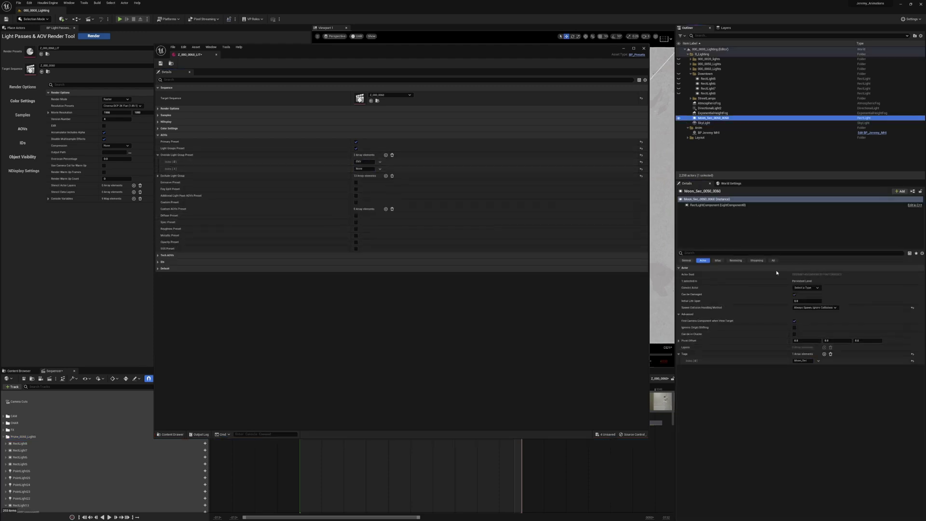
pyautogui.click(801, 361)
pyautogui.hotkey('ctrl', 'c')
pyautogui.hotkey('ctrl', 'v')
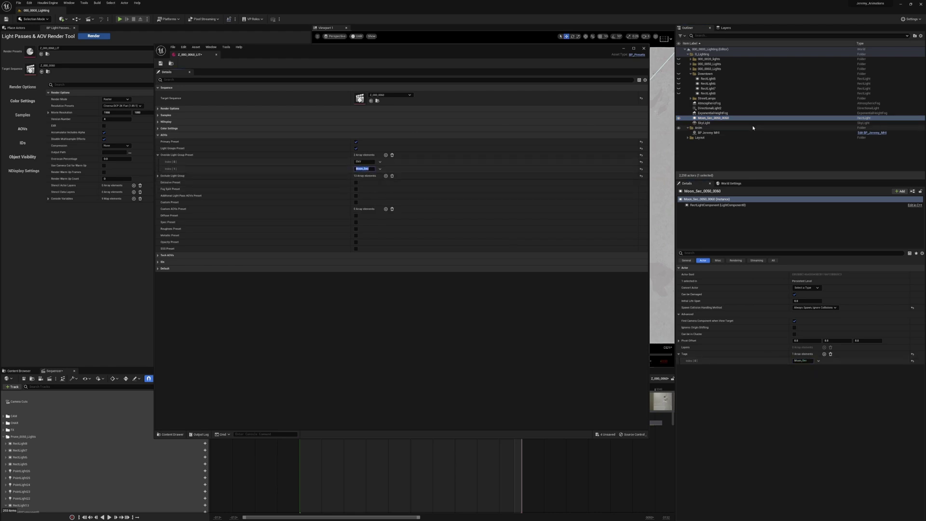
# Copy DirectionalLight2's tag into a third Light Group Preset entry and select the moon light
pyautogui.click(709, 108)
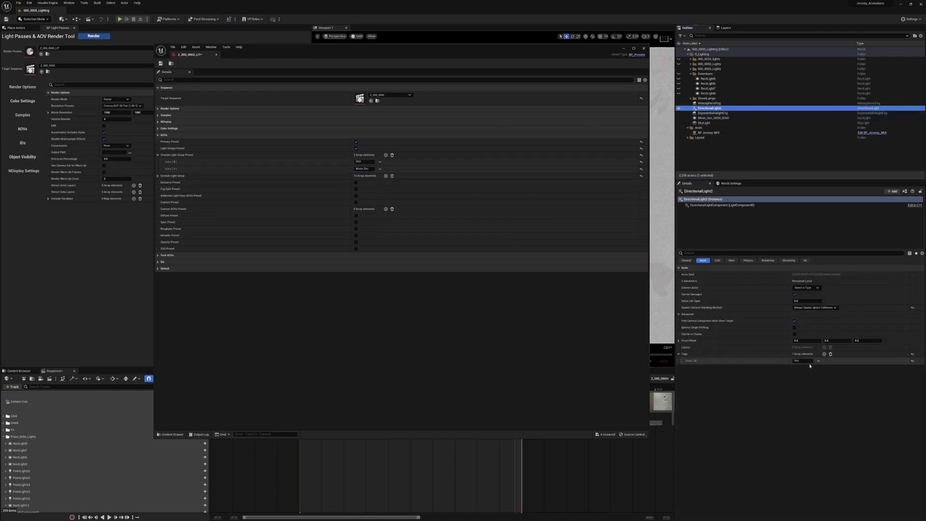
pyautogui.click(799, 361)
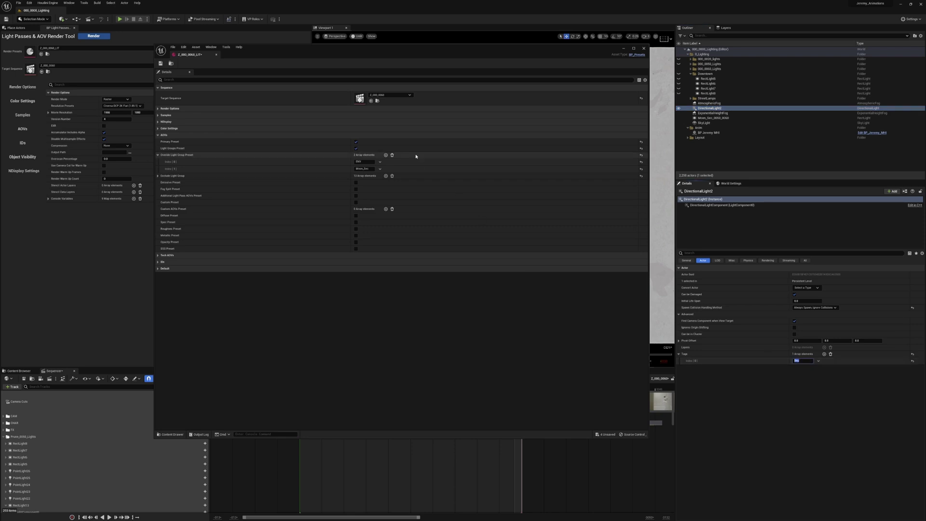
pyautogui.click(386, 155)
pyautogui.hotkey('ctrl', 'v')
pyautogui.press('Return')
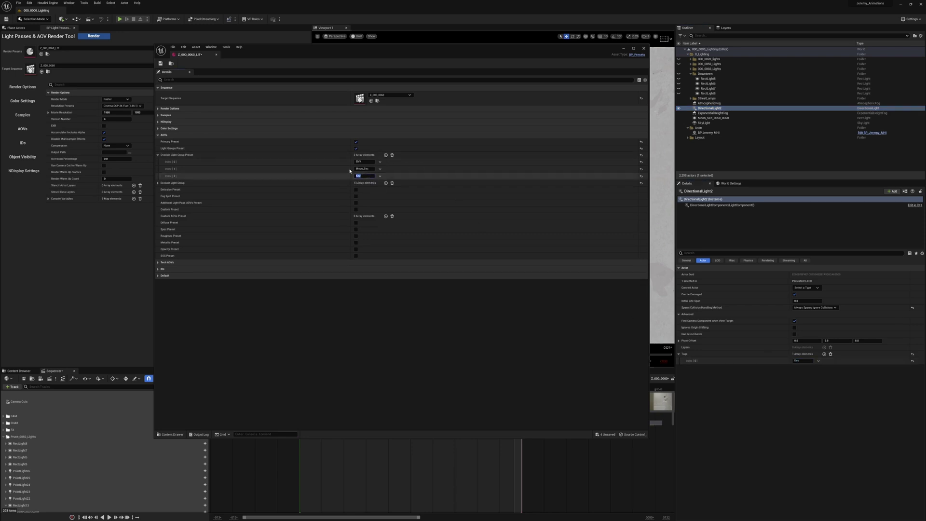
pyautogui.click(710, 118)
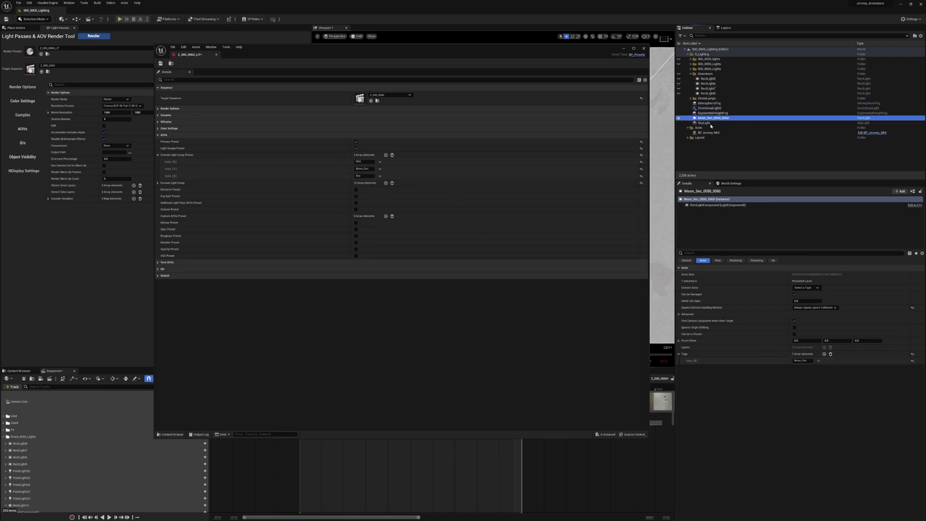
# Check the tags on DirectionalLight2 and on PointLight2 in the third lights folder against the Override Light Group Preset entries
pyautogui.click(711, 109)
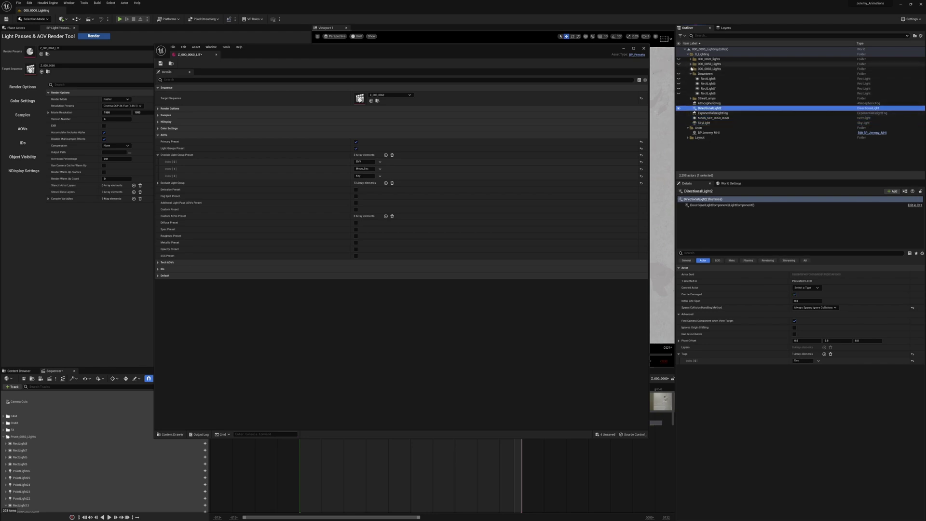
pyautogui.click(691, 69)
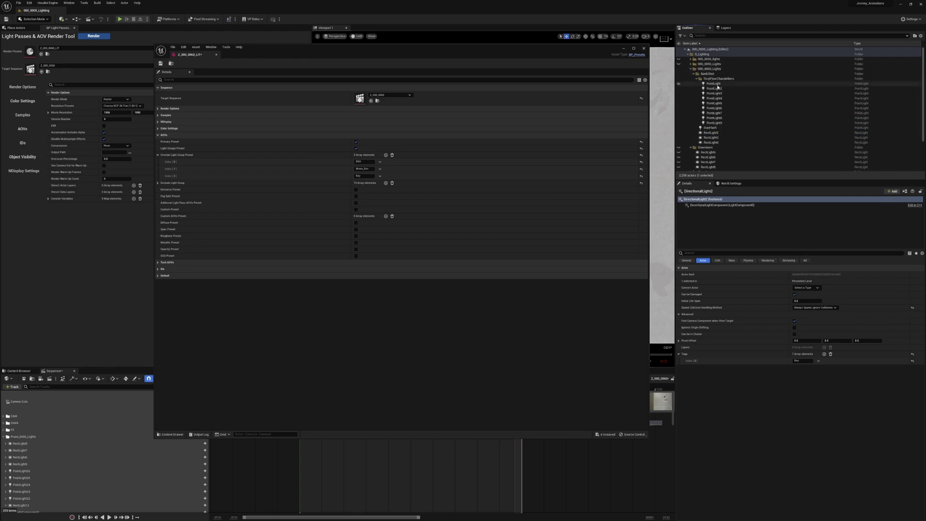
pyautogui.click(718, 88)
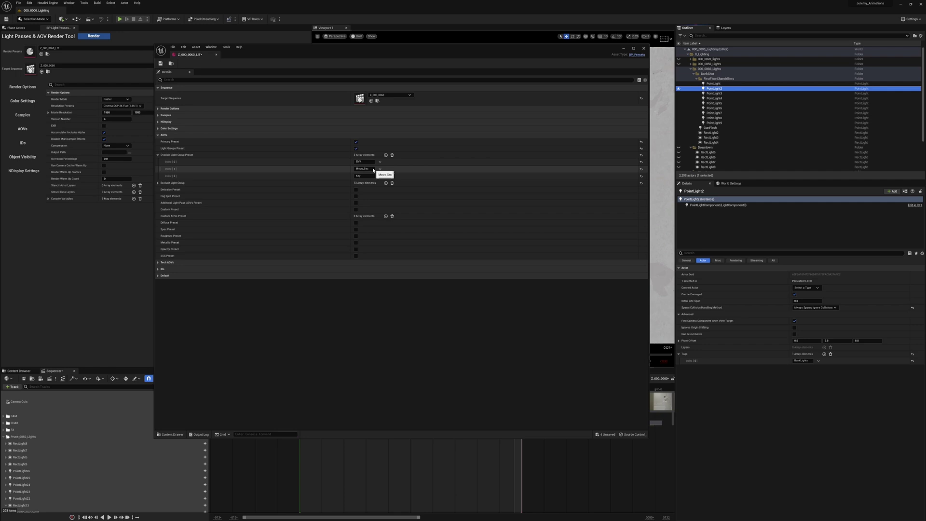
pyautogui.click(159, 155)
pyautogui.click(159, 155)
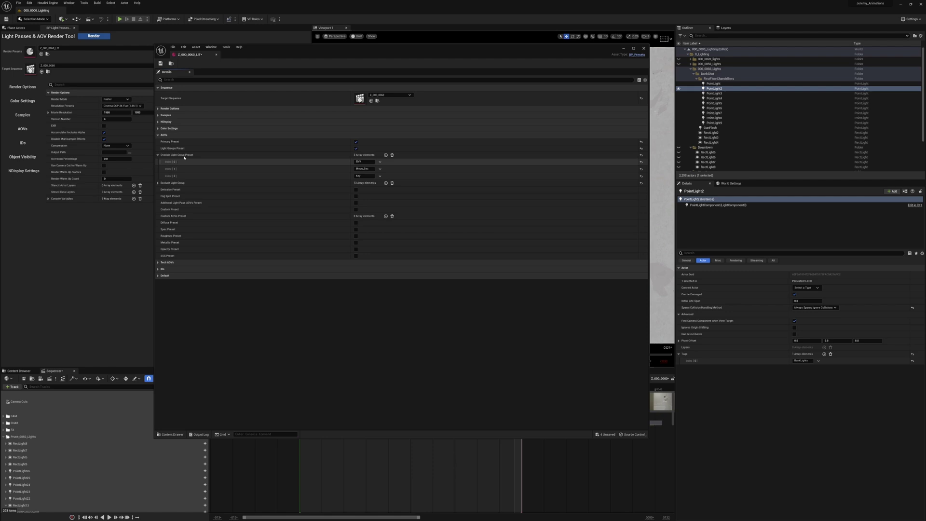
# Try an Override Light Groups entry in the render tool's own AOV settings, disable Primary, and clear the override entry
pyautogui.moveTo(268, 50); pyautogui.dragTo(413, 65)
pyautogui.click(23, 129)
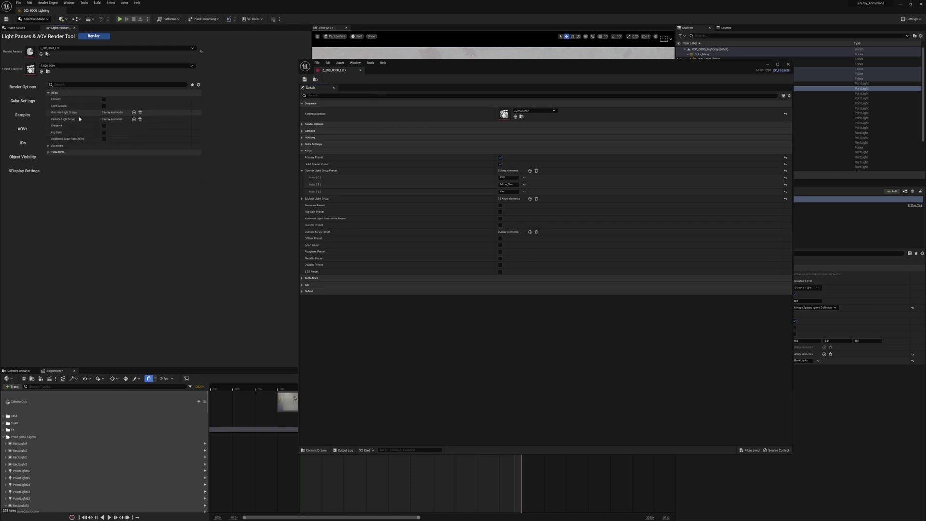
pyautogui.click(134, 113)
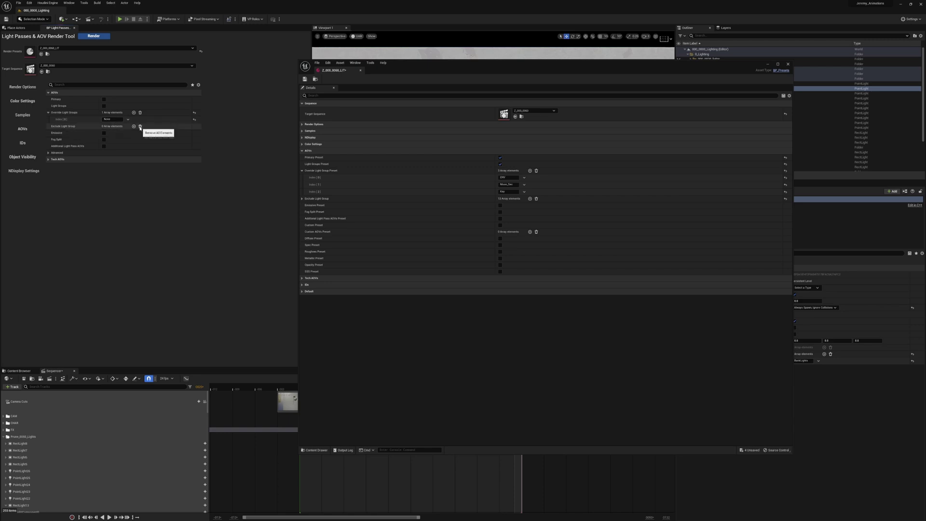
pyautogui.click(139, 127)
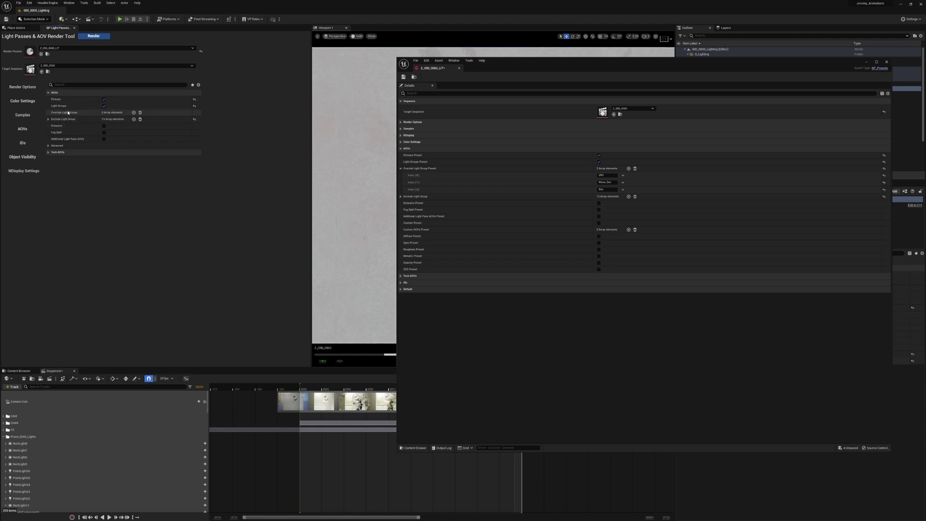
pyautogui.click(133, 112)
pyautogui.click(112, 119)
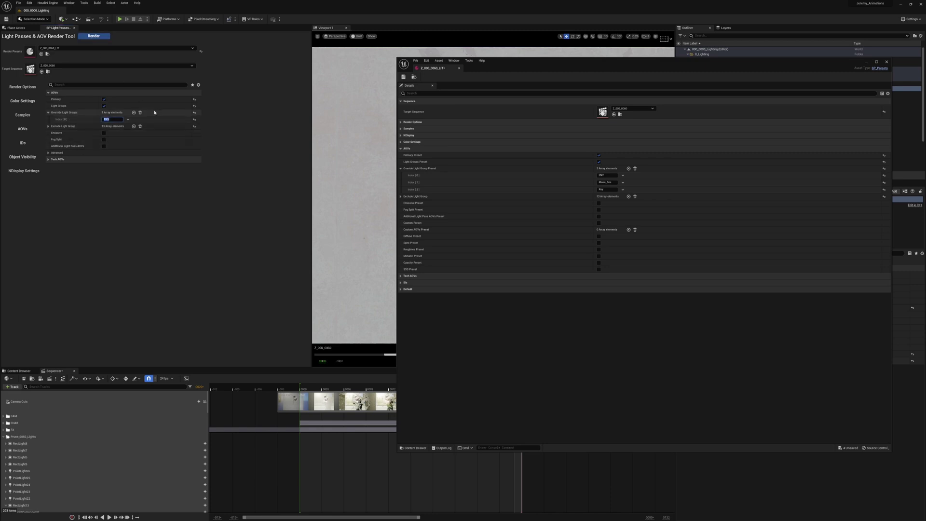
pyautogui.click(104, 99)
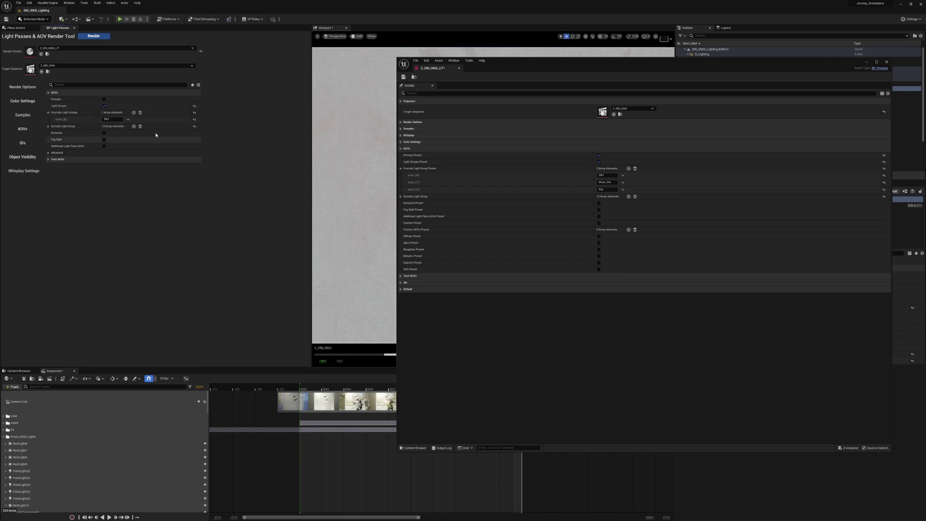
pyautogui.click(140, 112)
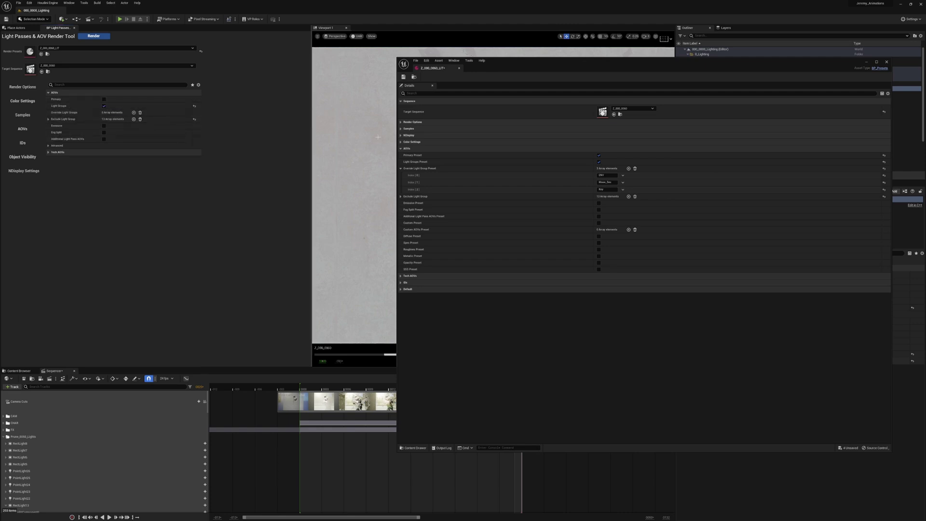
# Remove all Override Light Group Preset entries from the render preset and enable its Emissive Preset
pyautogui.click(635, 168)
pyautogui.moveTo(493, 68); pyautogui.dragTo(371, 61)
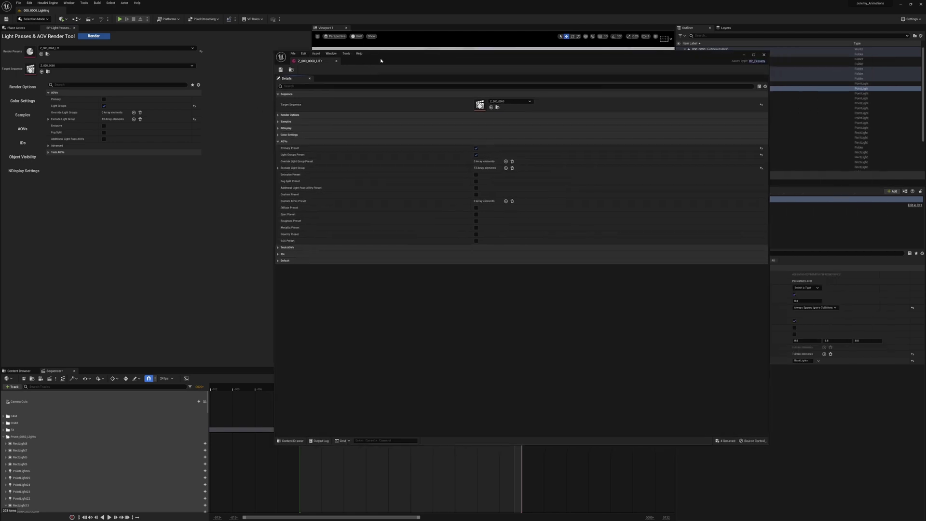
pyautogui.click(472, 164)
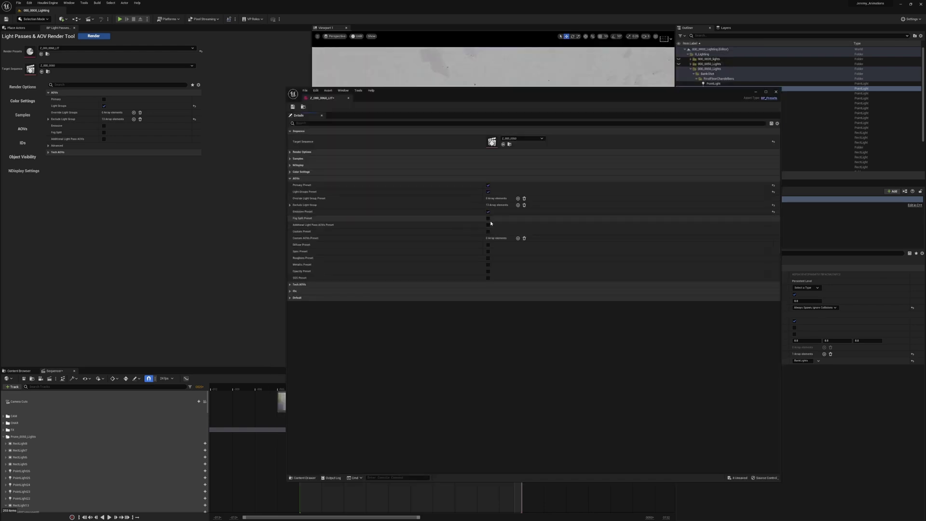
pyautogui.moveTo(481, 95); pyautogui.dragTo(457, 212)
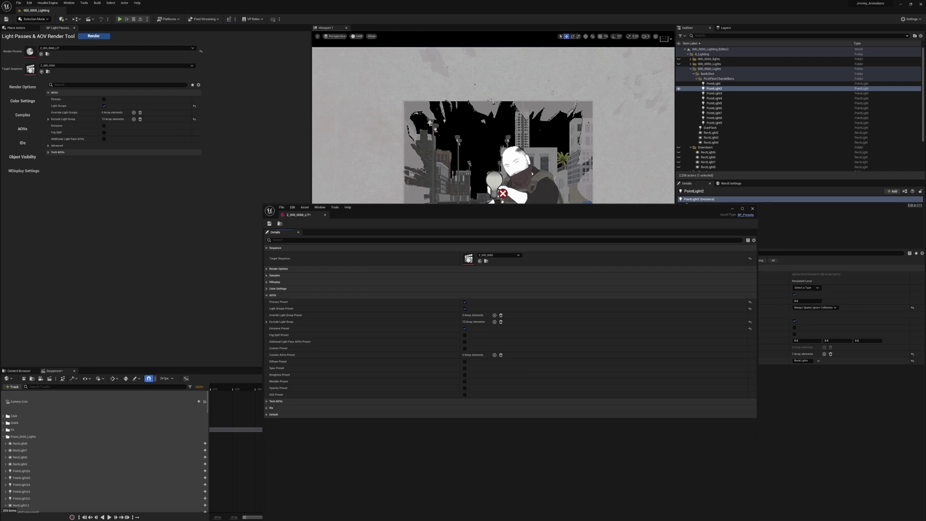
pyautogui.moveTo(493, 214)
pyautogui.mouseDown()
pyautogui.moveTo(492, 96)
pyautogui.moveTo(555, 112)
pyautogui.moveTo(471, 72)
pyautogui.moveTo(544, 41)
pyautogui.moveTo(490, 225)
pyautogui.mouseUp()
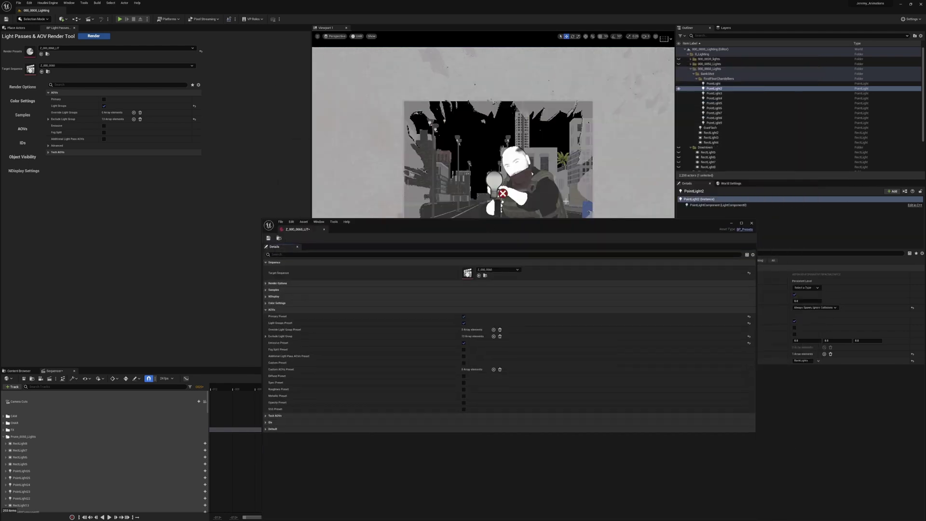
pyautogui.moveTo(572, 230); pyautogui.dragTo(558, 48)
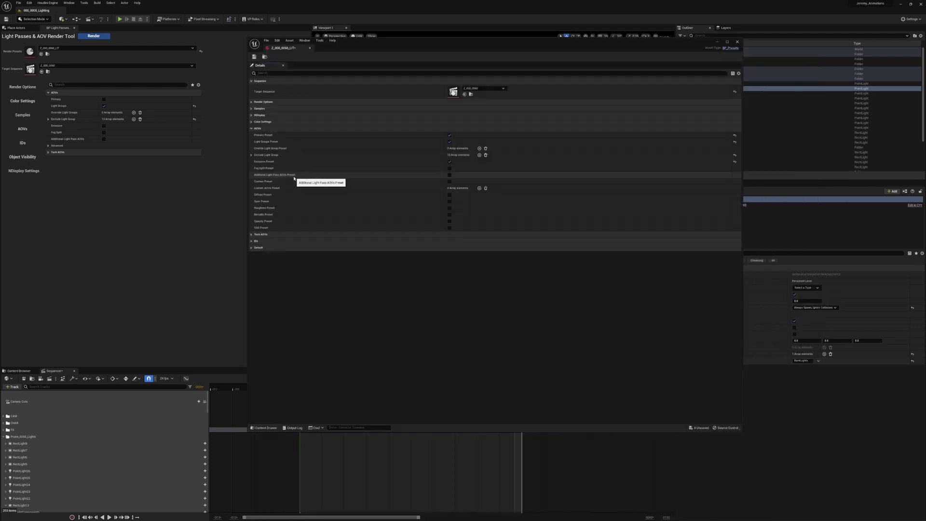
# Enable the Additional Light Pass AOVs, Opacity, Roughness, Spec and Diffuse presets
pyautogui.click(449, 221)
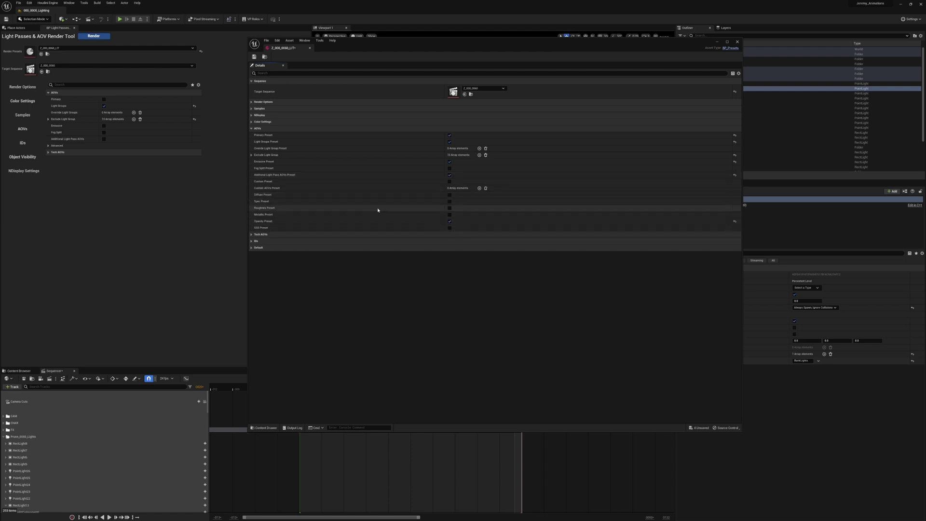
pyautogui.click(450, 207)
pyautogui.click(449, 201)
pyautogui.click(449, 194)
# In the Tech AOVs settings, enable the 32Bit PPM, Override Anti-Aliasing, World Normal, World Position and World Depth presets
pyautogui.moveTo(457, 48); pyautogui.dragTo(460, 111)
pyautogui.click(245, 188)
pyautogui.click(249, 195)
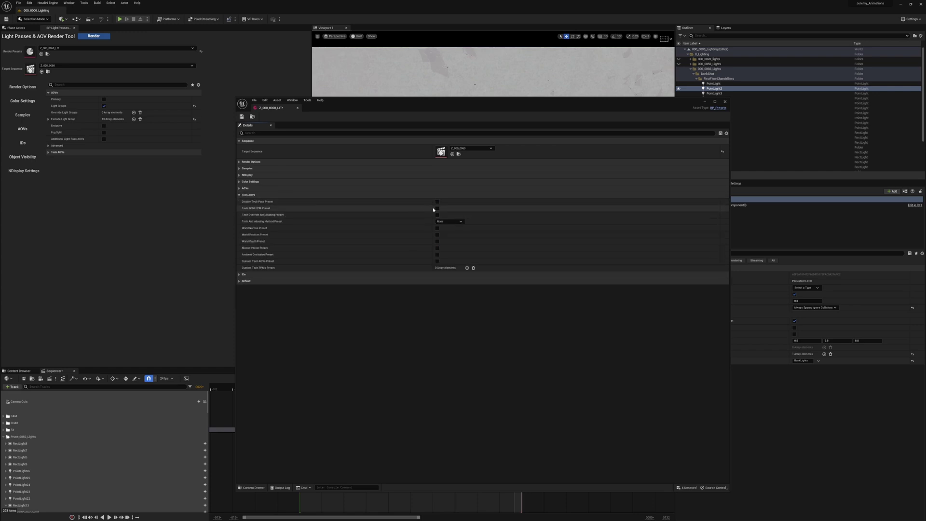
pyautogui.click(437, 209)
pyautogui.click(437, 214)
pyautogui.click(437, 228)
pyautogui.click(437, 234)
pyautogui.click(437, 242)
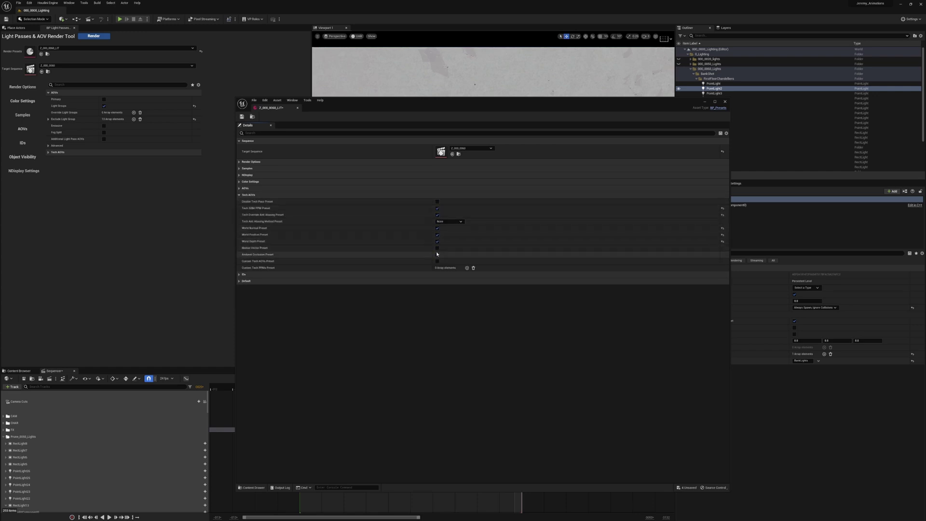
# Enable the Motion Vector, Ambient Occlusion and Custom Tech AOVs presets
pyautogui.click(437, 249)
pyautogui.click(437, 255)
pyautogui.click(437, 261)
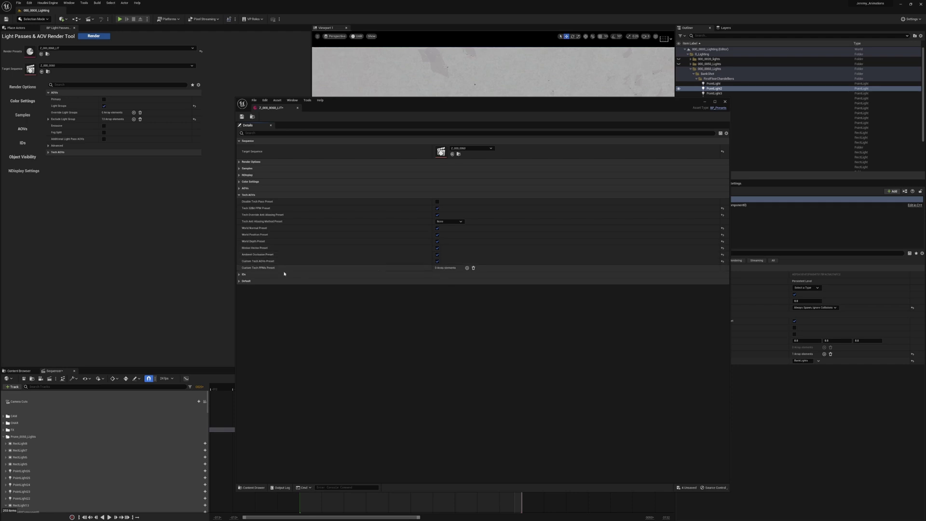
# Add an enabled Custom Tech PPMs Preset entry and assign it the PPM material instance for Z_000_0060
pyautogui.click(467, 268)
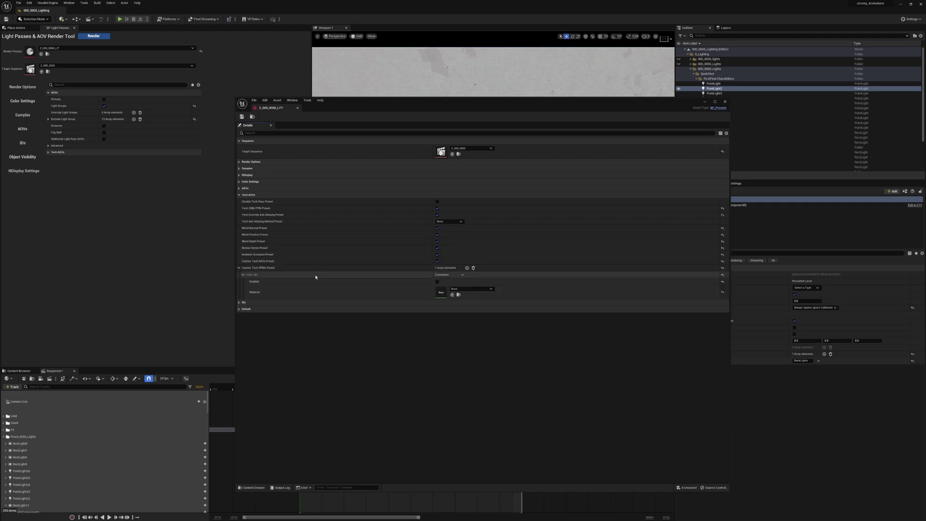
pyautogui.click(437, 282)
pyautogui.click(471, 288)
pyautogui.write('0060')
pyautogui.click(488, 351)
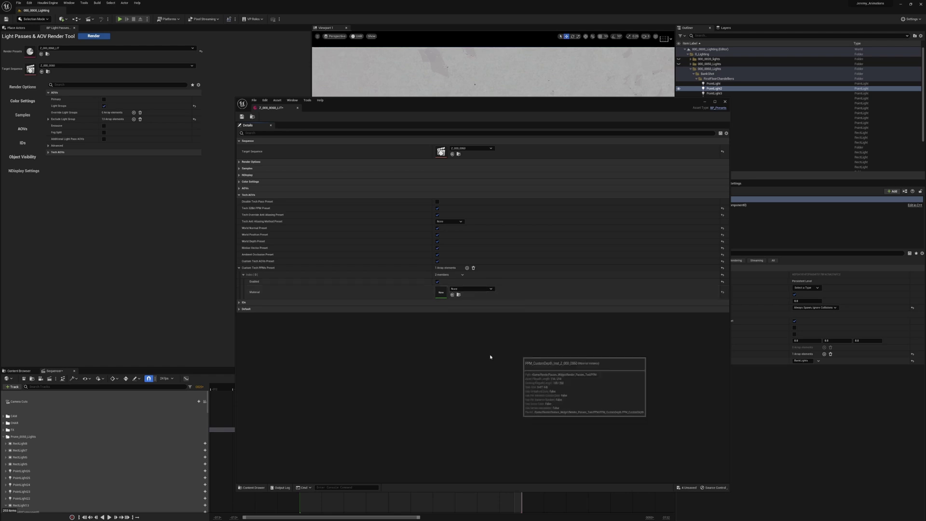
pyautogui.click(239, 268)
pyautogui.click(239, 196)
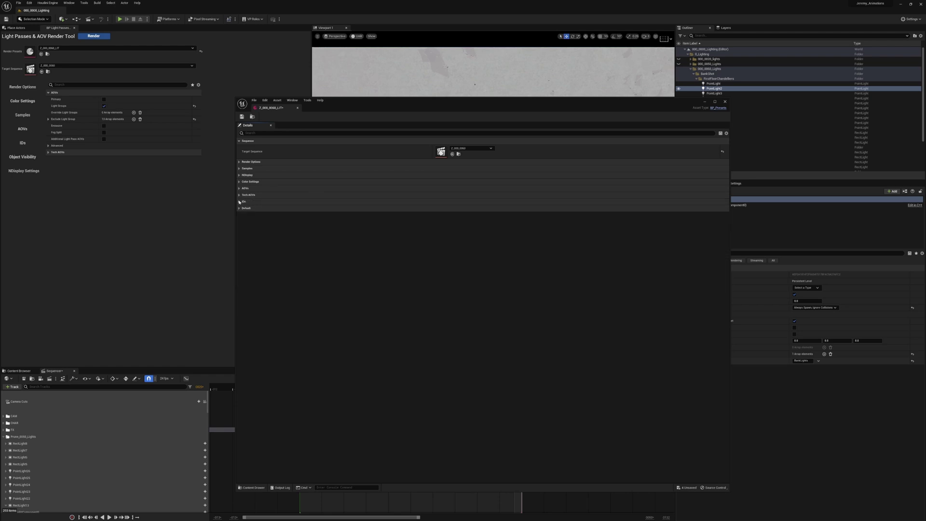
# Examine the crypto settings under IDs, the object lists under Default, and the preset's Render Options section
pyautogui.click(239, 202)
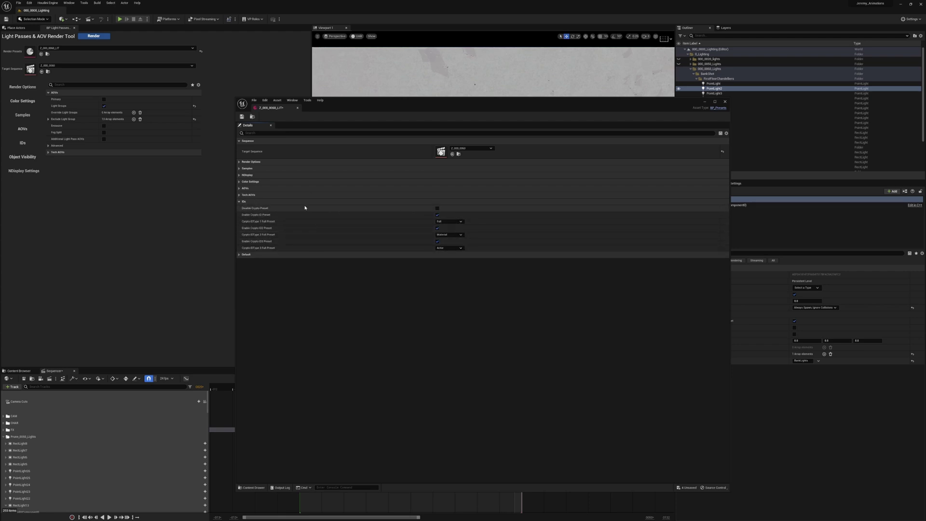
pyautogui.click(240, 202)
pyautogui.click(239, 208)
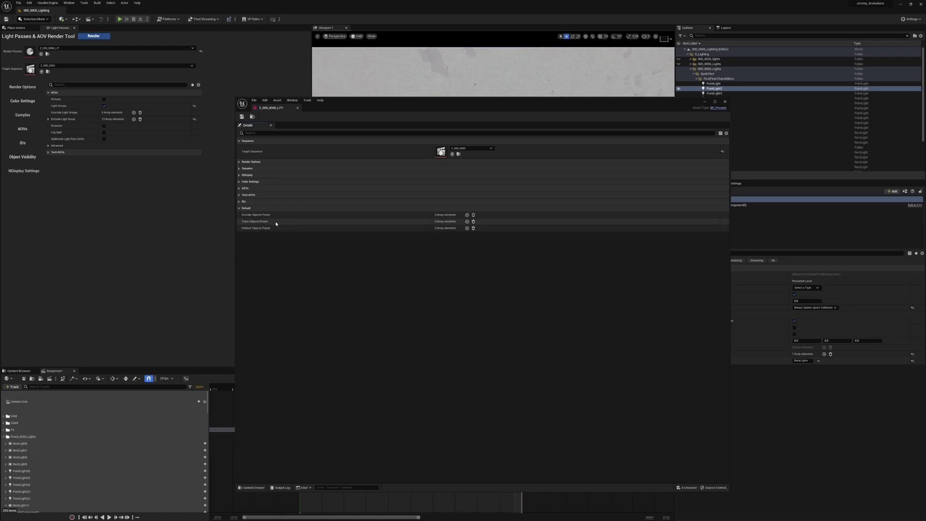
pyautogui.click(239, 209)
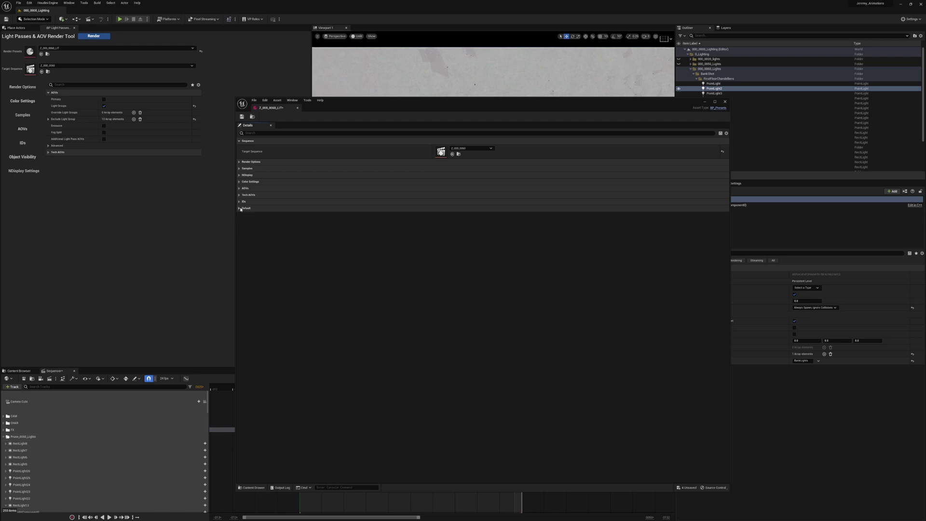
pyautogui.moveTo(364, 103); pyautogui.dragTo(385, 35)
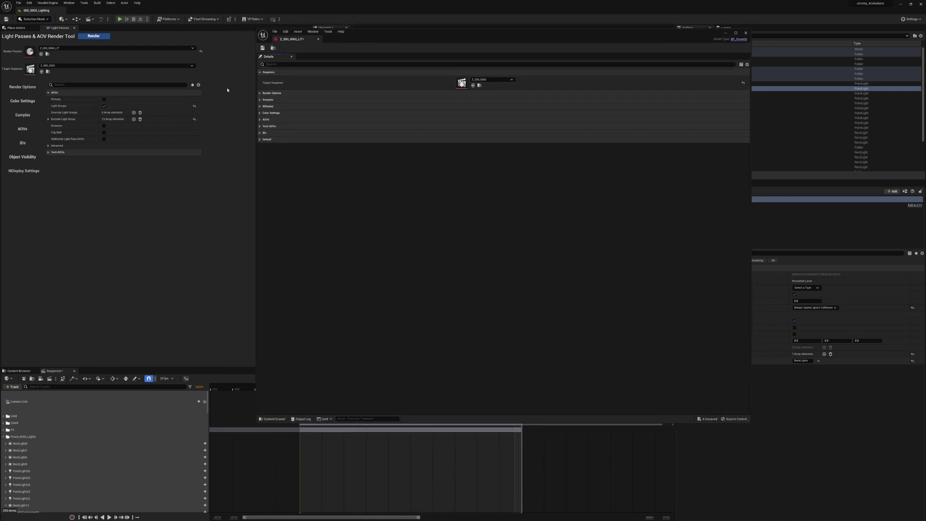
pyautogui.click(261, 93)
pyautogui.click(261, 93)
pyautogui.click(261, 93)
pyautogui.click(261, 93)
# Save the Z_000_0060_LIT preset and close its editor window
pyautogui.click(263, 48)
pyautogui.moveTo(713, 35); pyautogui.dragTo(688, 52)
pyautogui.click(728, 51)
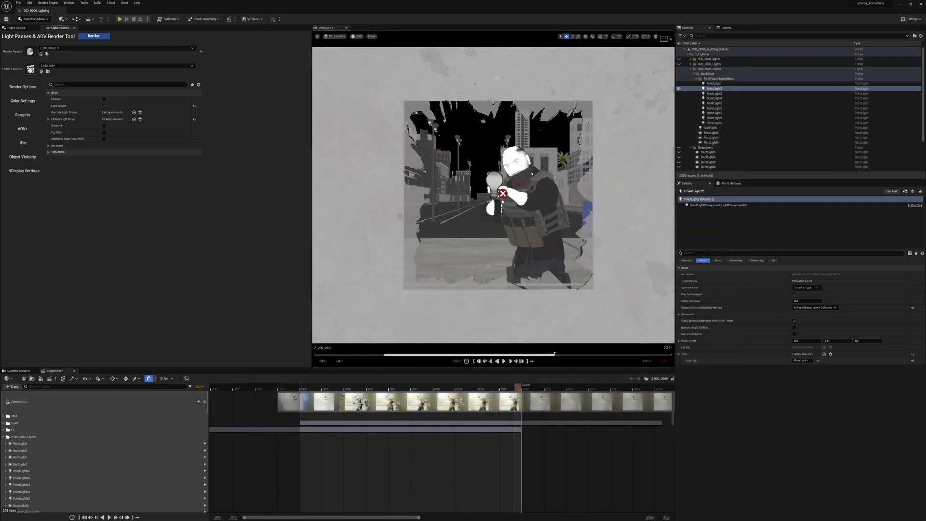
# Clear the render tool's Render Preset and reassign the Z_000_0060_LIT asset to reload its settings
pyautogui.click(133, 49)
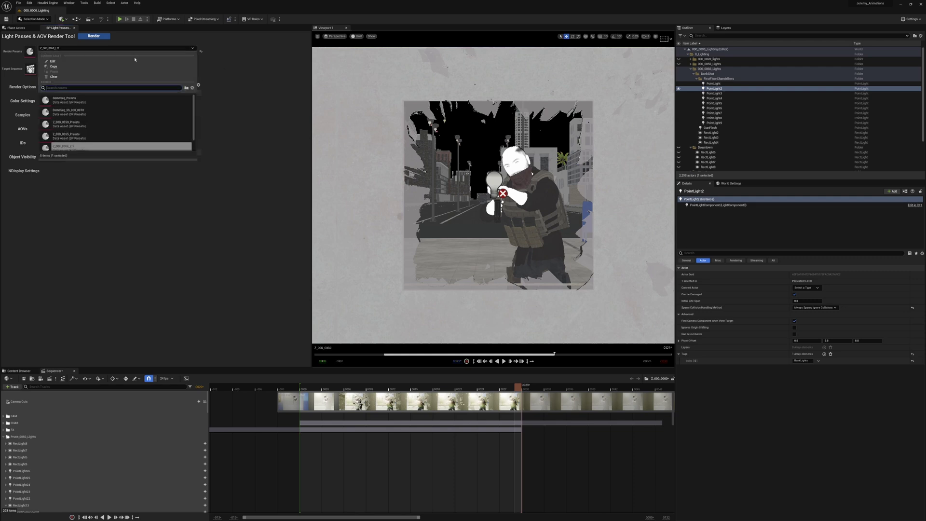
pyautogui.click(109, 76)
pyautogui.click(19, 371)
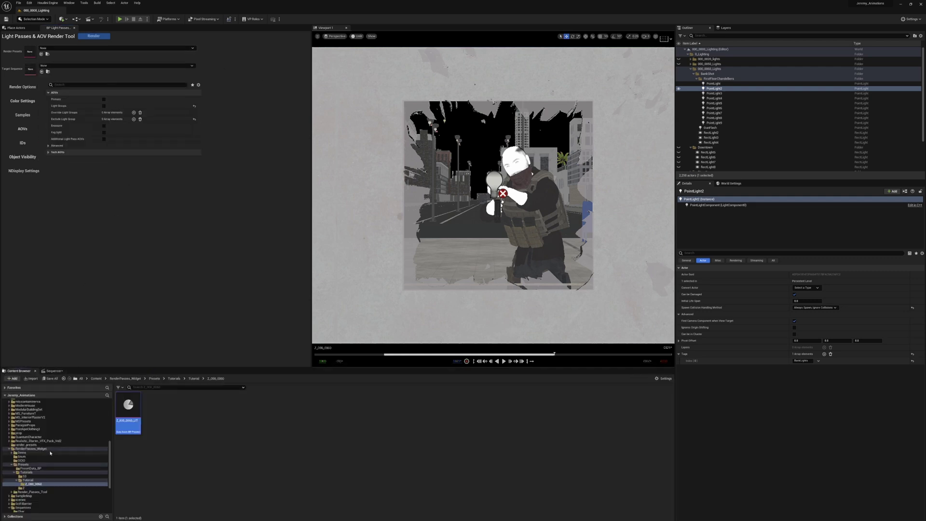
pyautogui.moveTo(140, 413); pyautogui.dragTo(29, 52)
pyautogui.click(61, 49)
pyautogui.click(61, 49)
pyautogui.click(62, 49)
pyautogui.click(60, 63)
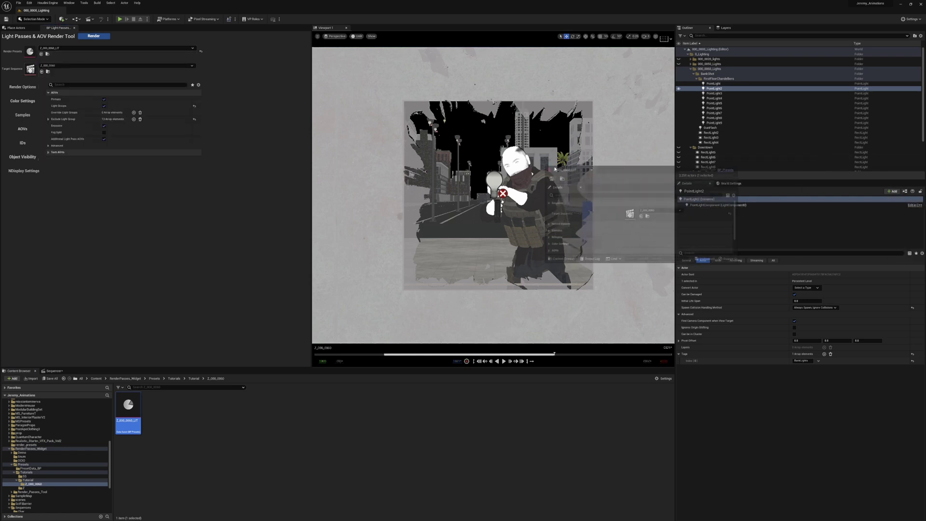
# Open the assigned Z_000_0060_LIT preset in its own editor, enlarge the window to view its sections, and minimize it
pyautogui.doubleClick(30, 51)
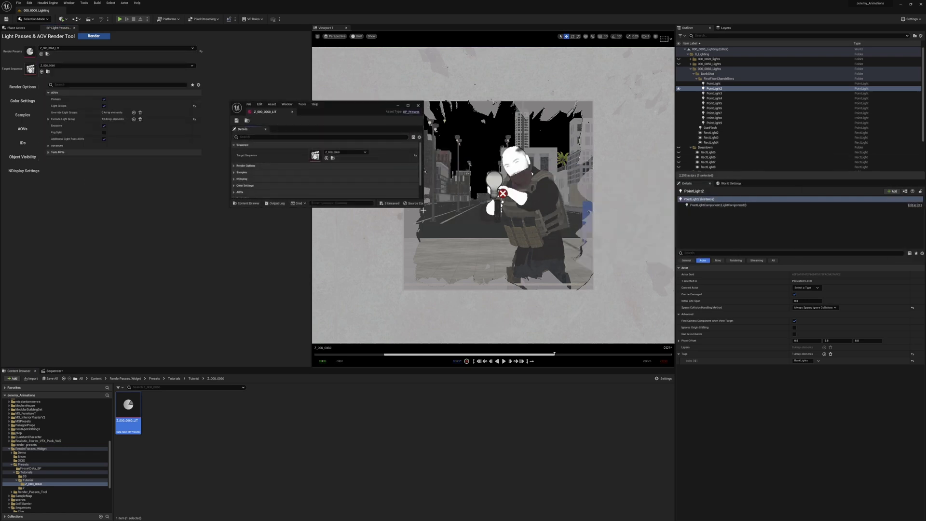
pyautogui.moveTo(422, 207); pyautogui.dragTo(613, 395)
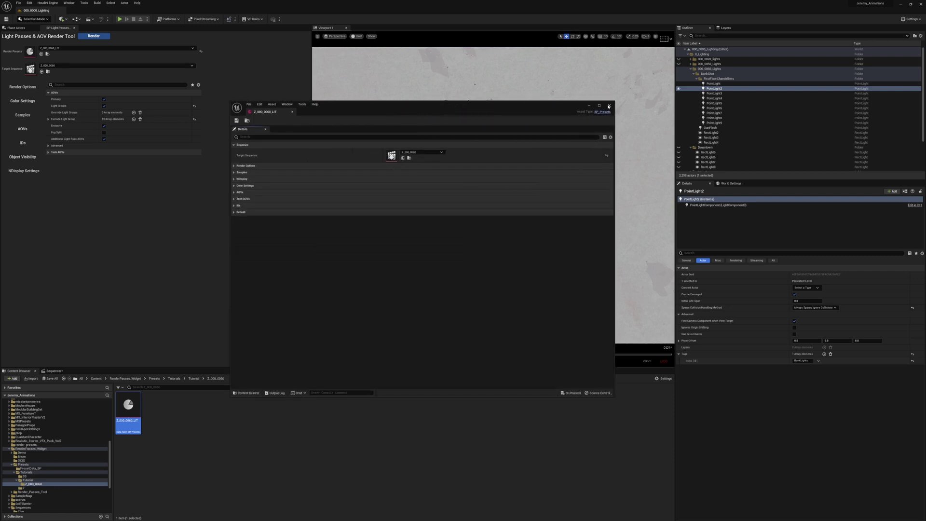
pyautogui.click(590, 106)
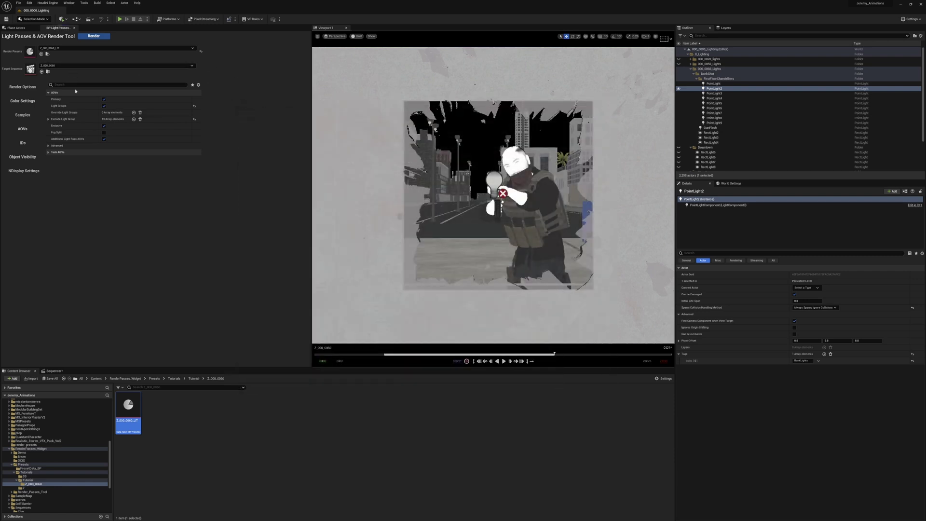
# Examine the loaded preset's Tech AOVs and the tool's sample, ID, object visibility, nDisplay and AOV settings
pyautogui.click(54, 153)
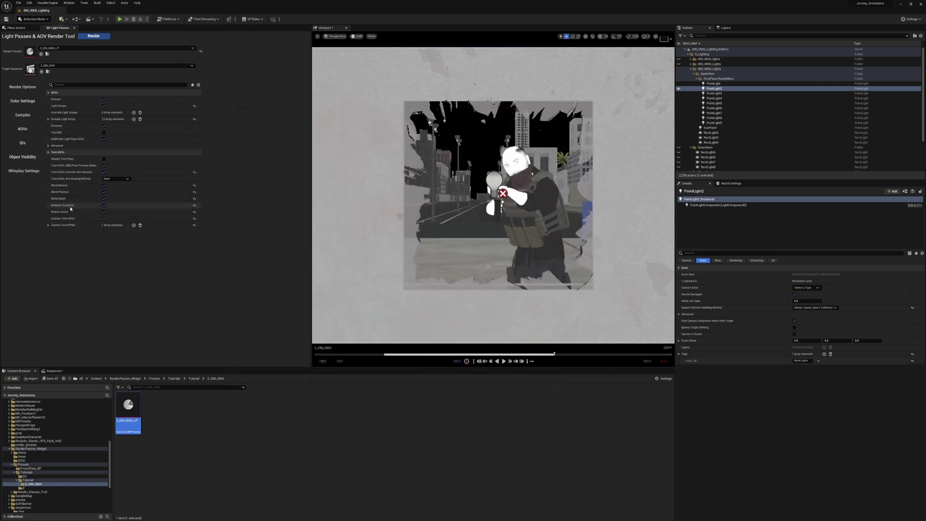
pyautogui.click(23, 115)
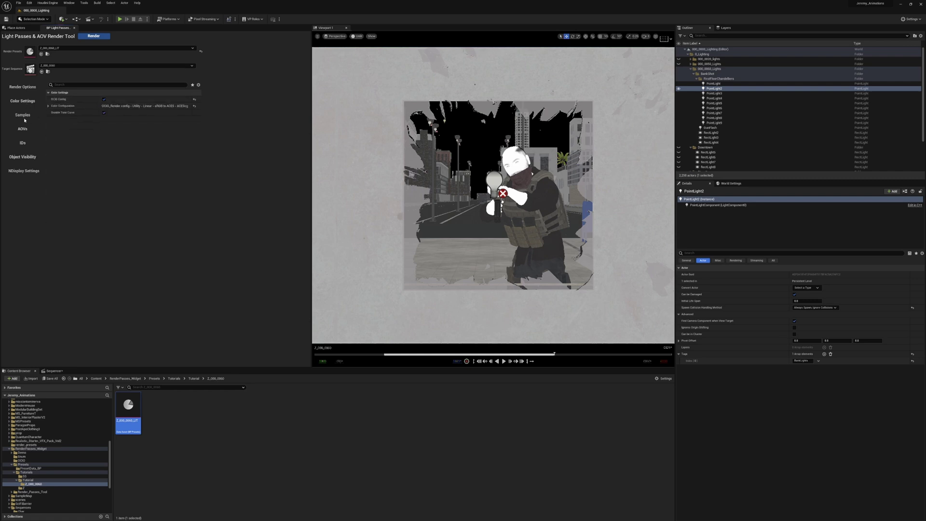
pyautogui.click(22, 157)
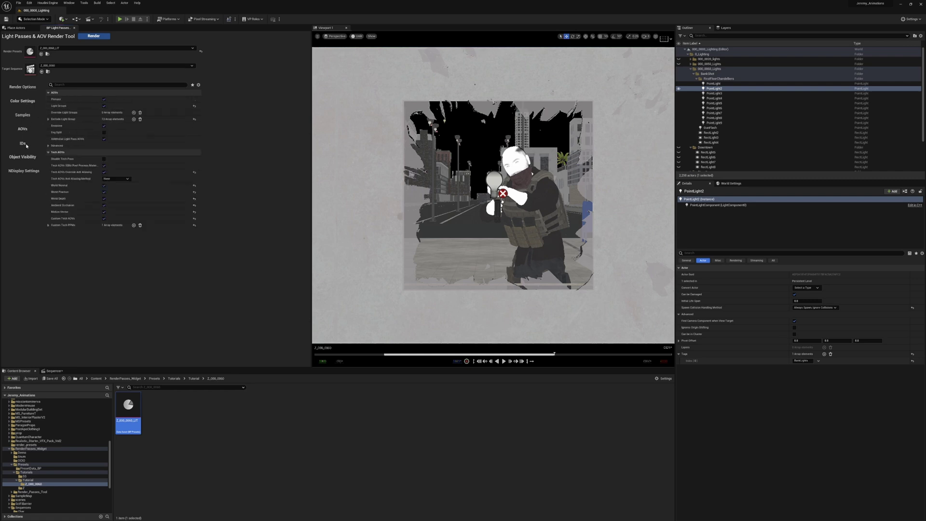
pyautogui.click(27, 170)
pyautogui.click(23, 156)
pyautogui.click(23, 129)
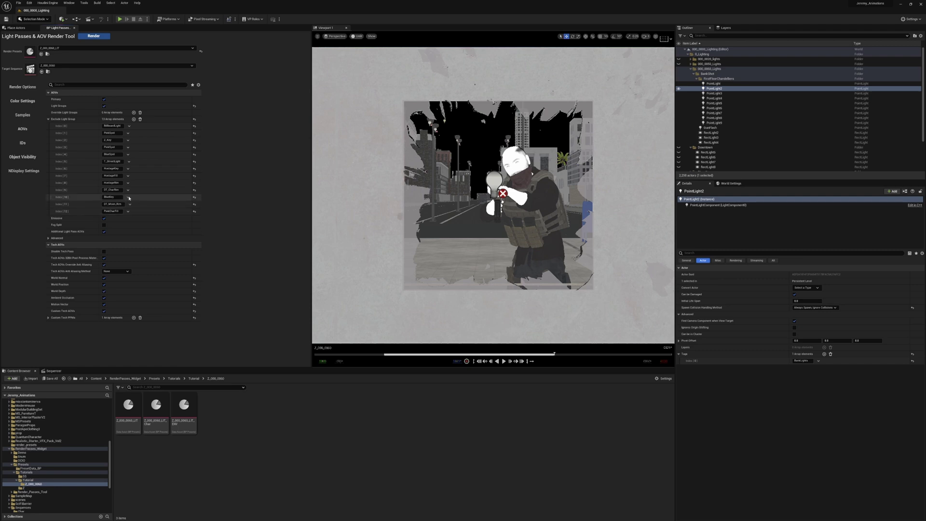
# Delete the Index [10] entry from the tool's Exclude Light Group, and restore the list by clearing and reassigning the Z_000_0060_LIT preset
pyautogui.click(129, 198)
pyautogui.click(134, 211)
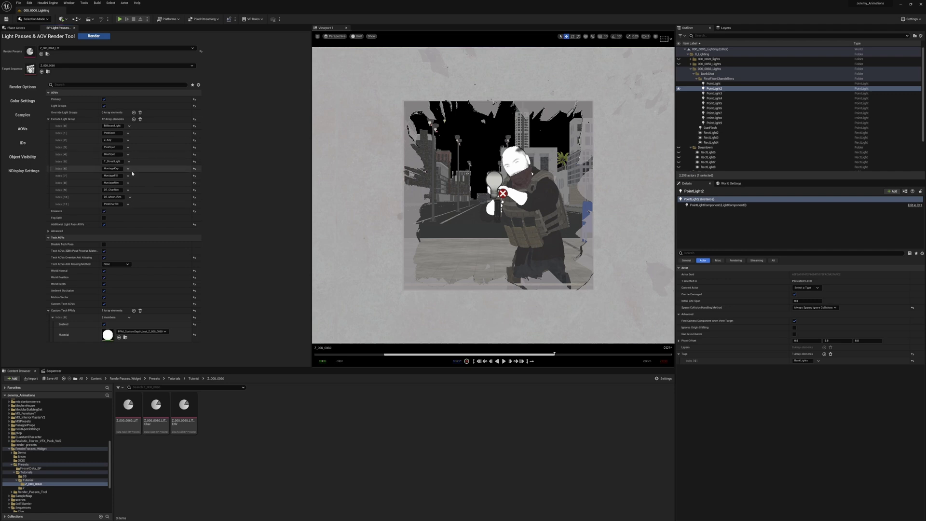
pyautogui.click(76, 48)
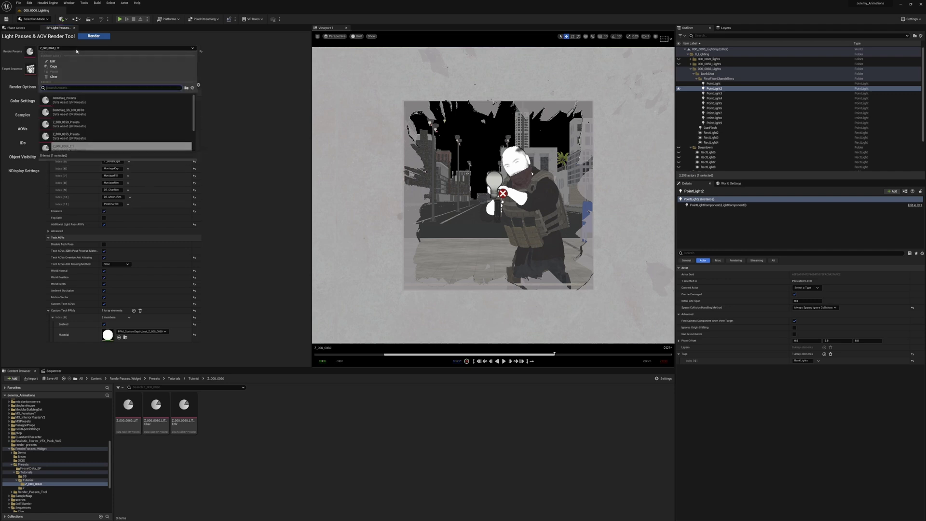
pyautogui.click(76, 76)
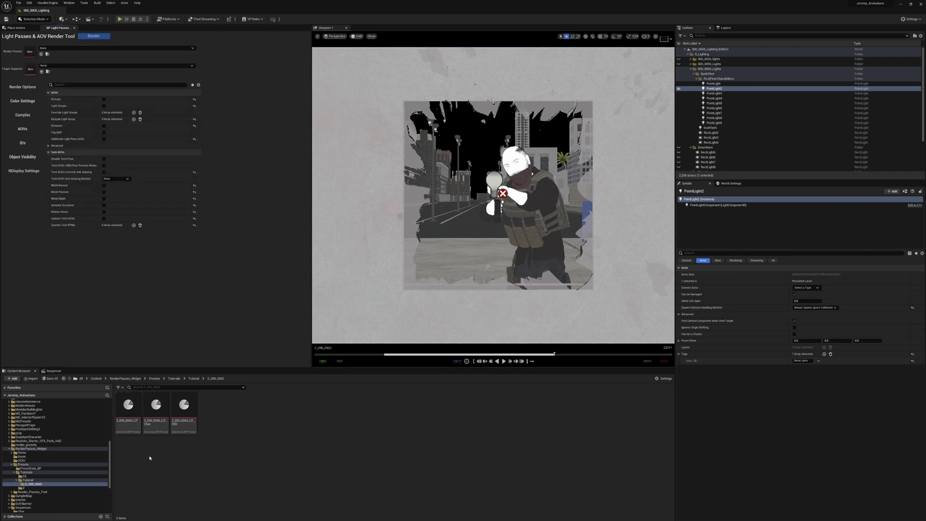
pyautogui.click(128, 408)
pyautogui.moveTo(128, 408); pyautogui.dragTo(96, 49)
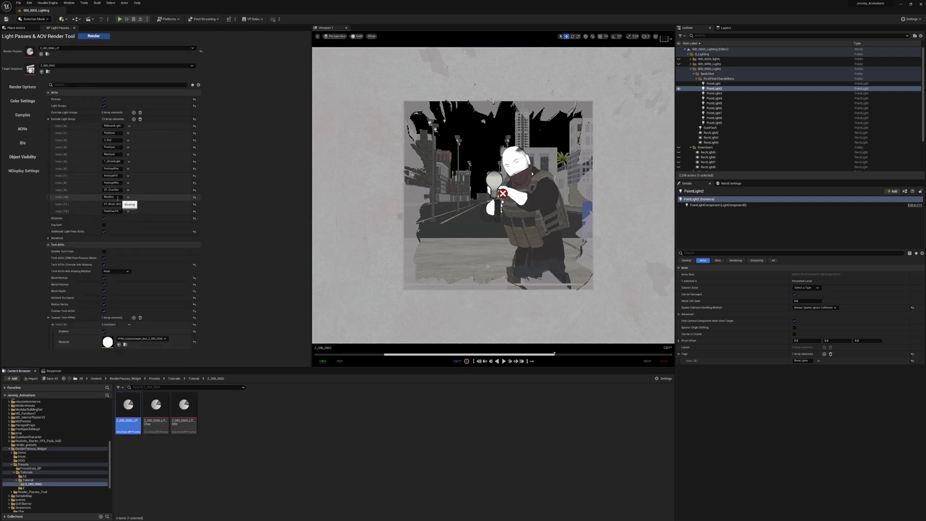
# Duplicate the Z_000_0060_LIT preset asset and name the copy Z_000_0060_LIT_ENV
pyautogui.rightClick(136, 416)
pyautogui.click(164, 333)
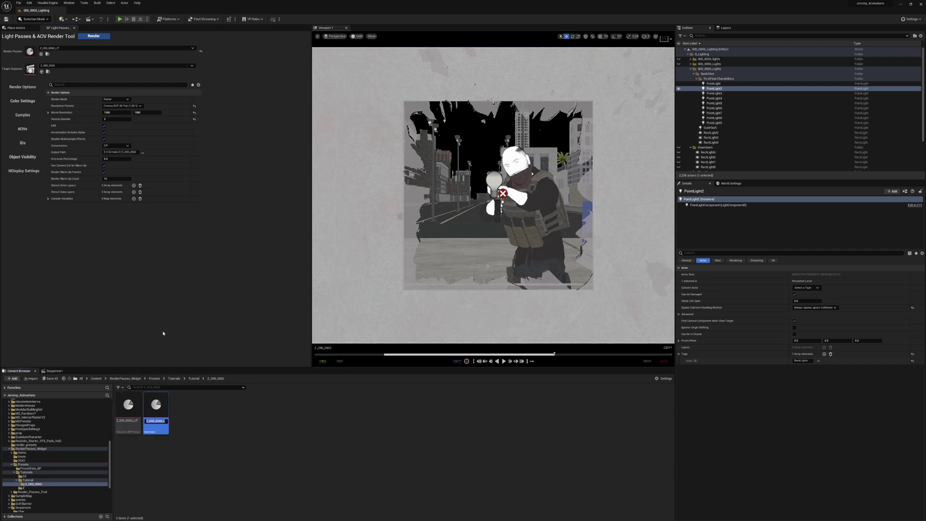
pyautogui.press('End')
pyautogui.write('LIT_')
pyautogui.press('BackSpace')
pyautogui.press('BackSpace')
pyautogui.press('BackSpace')
pyautogui.write('_')
pyautogui.press('Return')
# Duplicate the Z_000_0060_LIT_ENV preset, name the copy Z_000_0060_LIT_Char, and clear the asset selection
pyautogui.rightClick(160, 406)
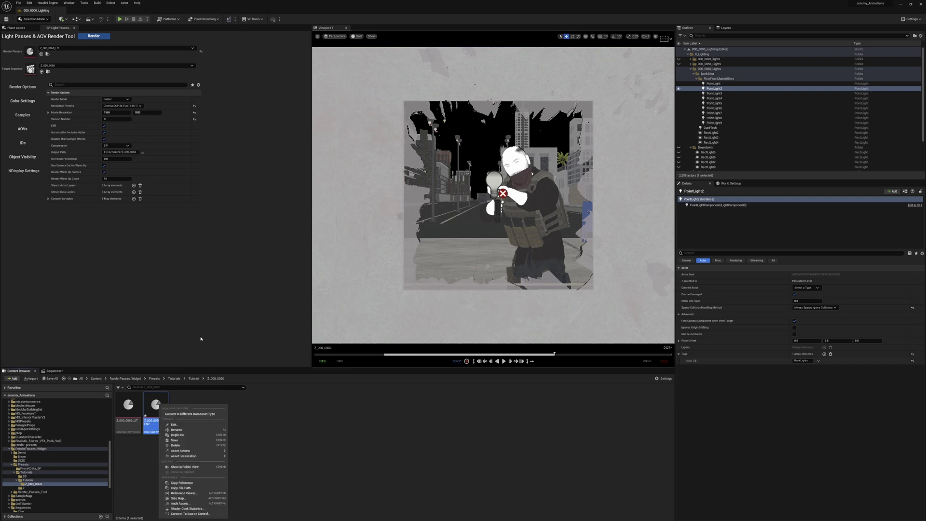
pyautogui.click(196, 434)
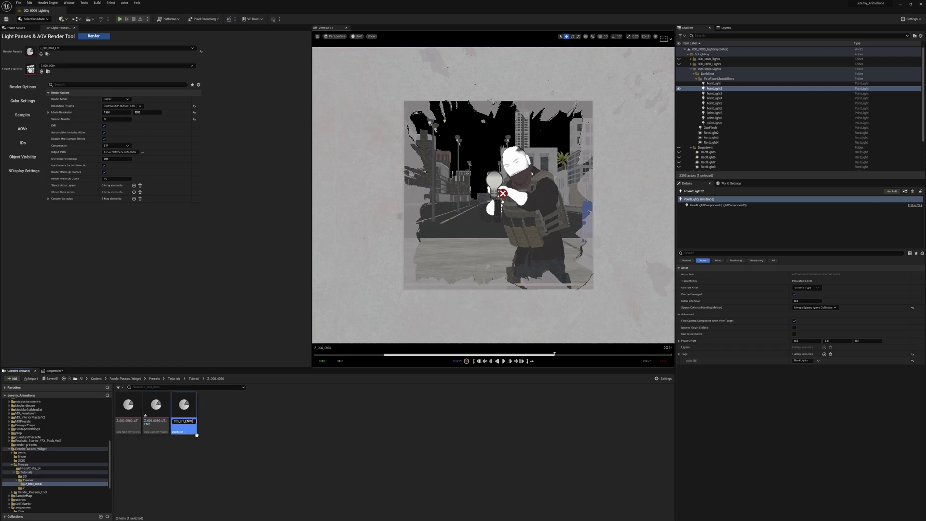
pyautogui.press('BackSpace')
pyautogui.press('BackSpace')
pyautogui.press('BackSpace')
pyautogui.write('Char')
pyautogui.press('Return')
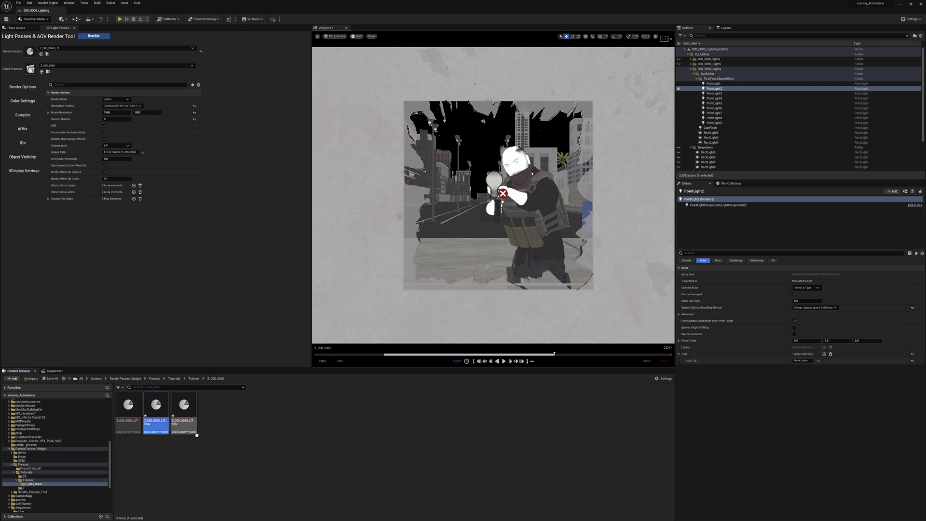
pyautogui.click(260, 418)
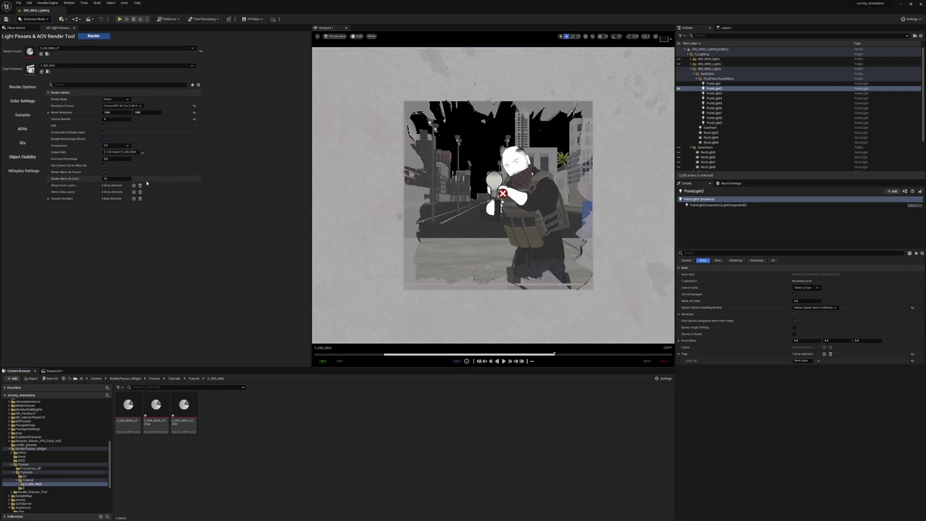
# Open the Z_000_0060_LIT_Char preset to view its object lists, and close it along with the character blueprint editor
pyautogui.click(156, 416)
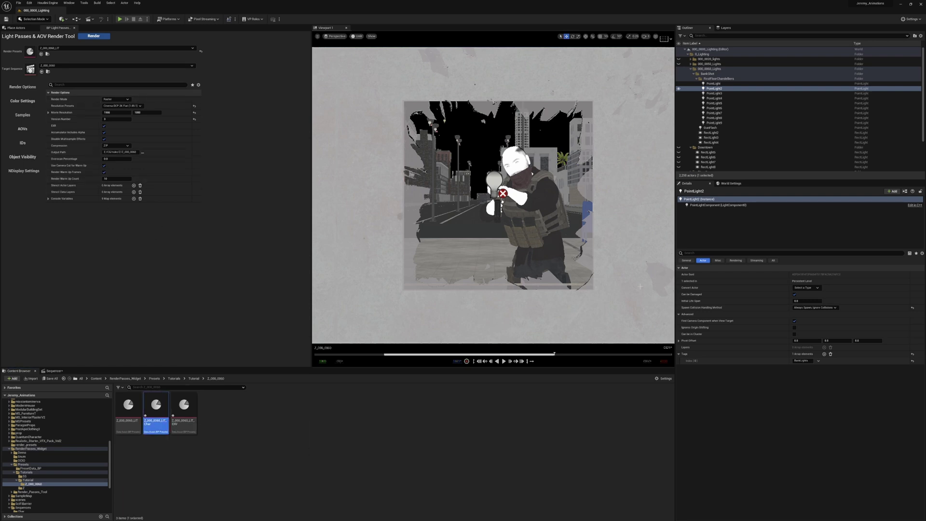
pyautogui.doubleClick(155, 416)
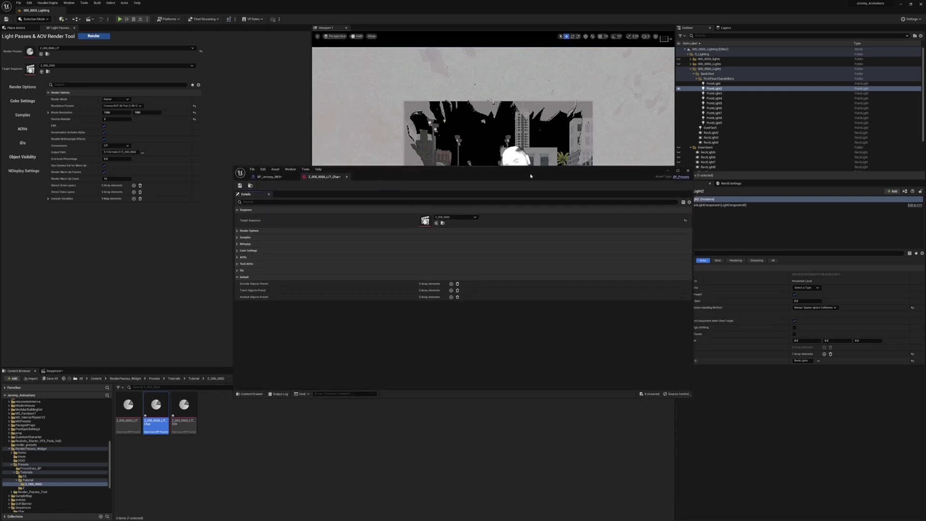
pyautogui.moveTo(529, 175); pyautogui.dragTo(524, 292)
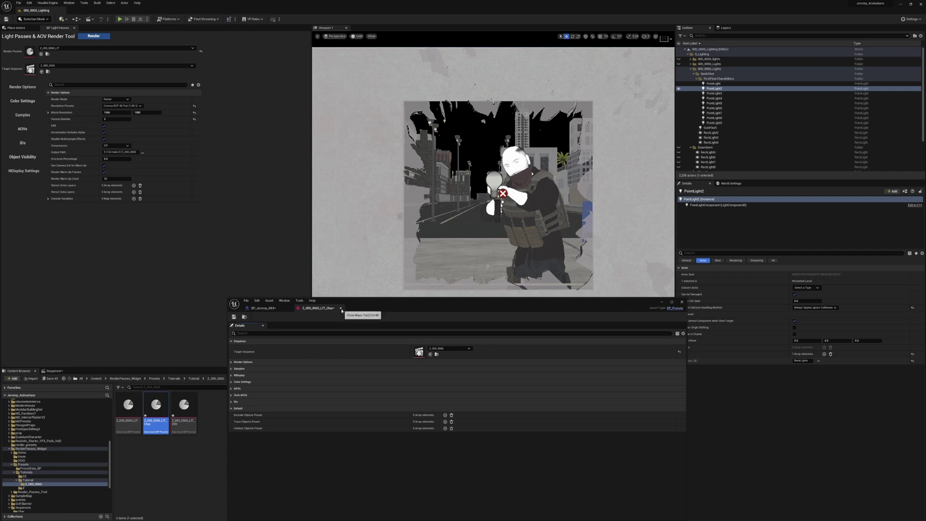
pyautogui.click(341, 308)
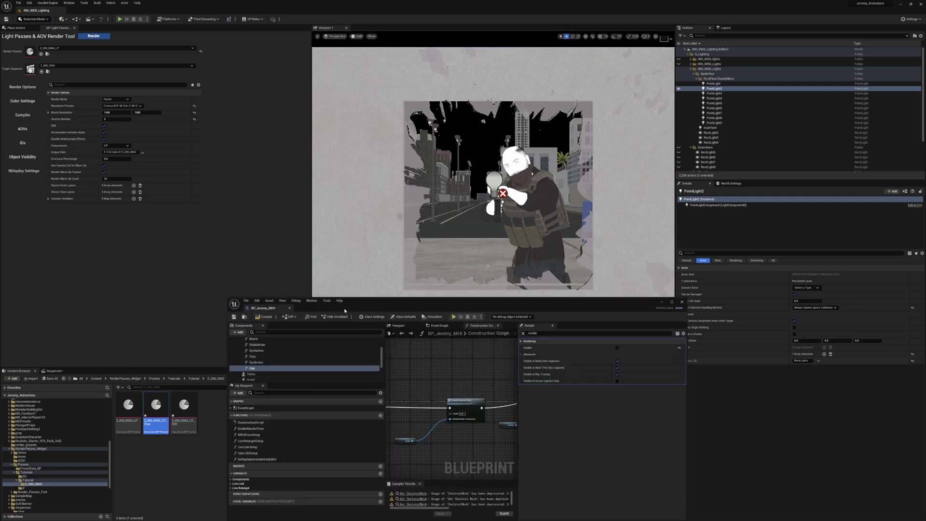
pyautogui.click(683, 302)
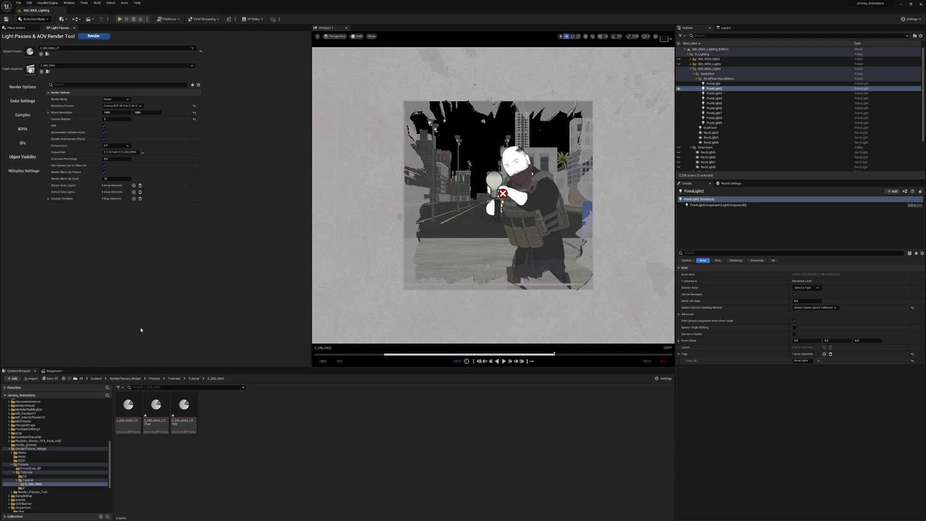
# Set the render tool's Compression to PIZ in the Render Options and bring up the AOV settings
pyautogui.click(127, 408)
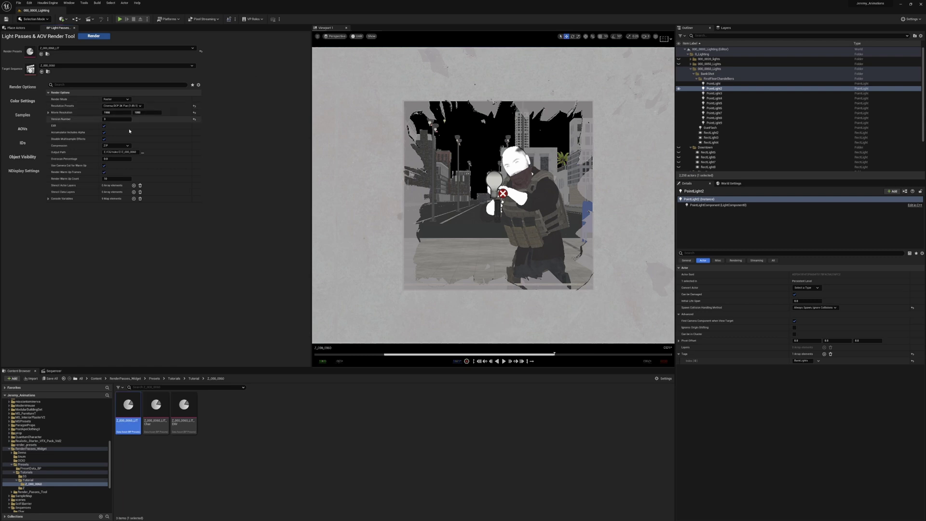
pyautogui.click(119, 146)
pyautogui.click(110, 154)
pyautogui.click(120, 153)
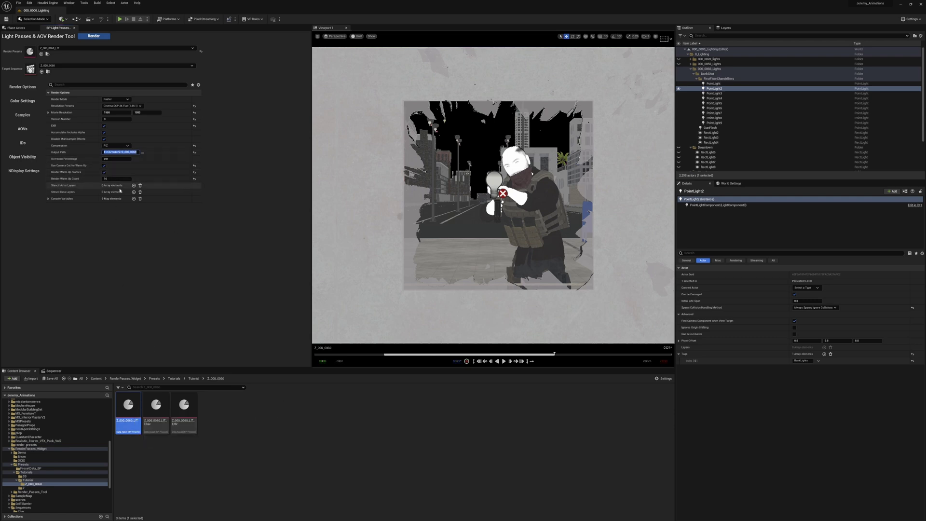
pyautogui.click(19, 128)
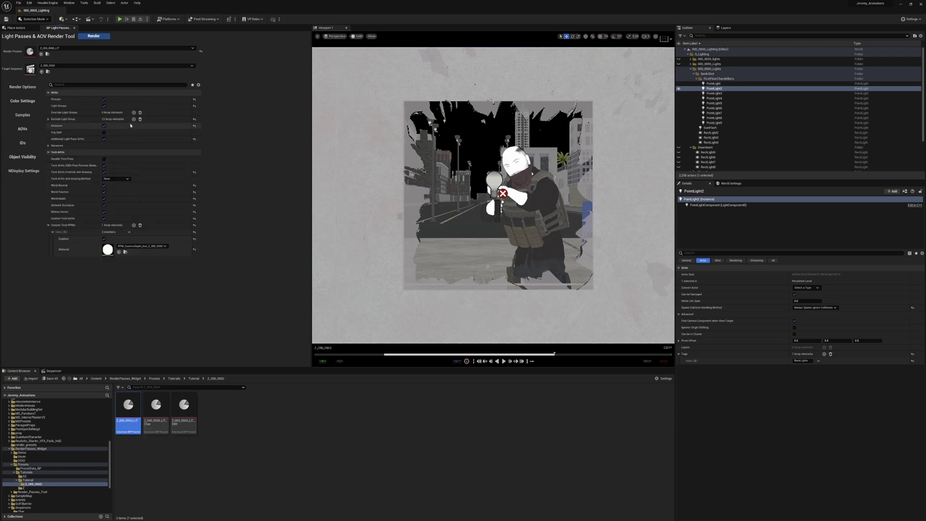